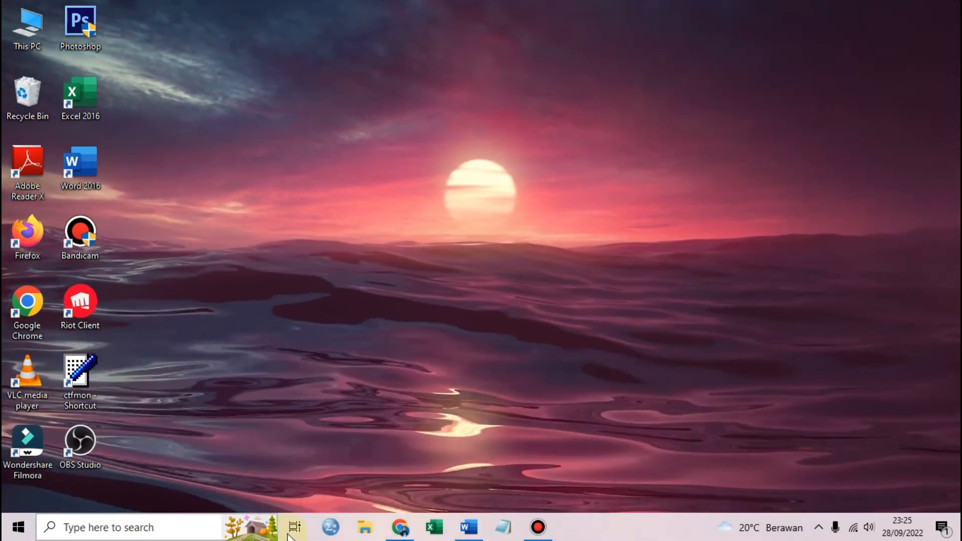
Launch Word 2016 and open the BAB I chapter document
mouse_move(410, 527)
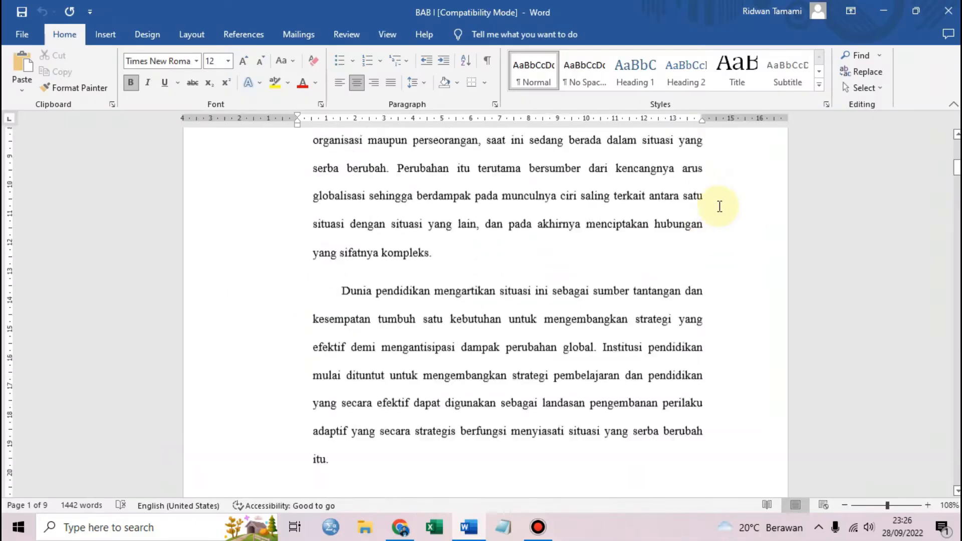
scroll(719, 207, "up", 8)
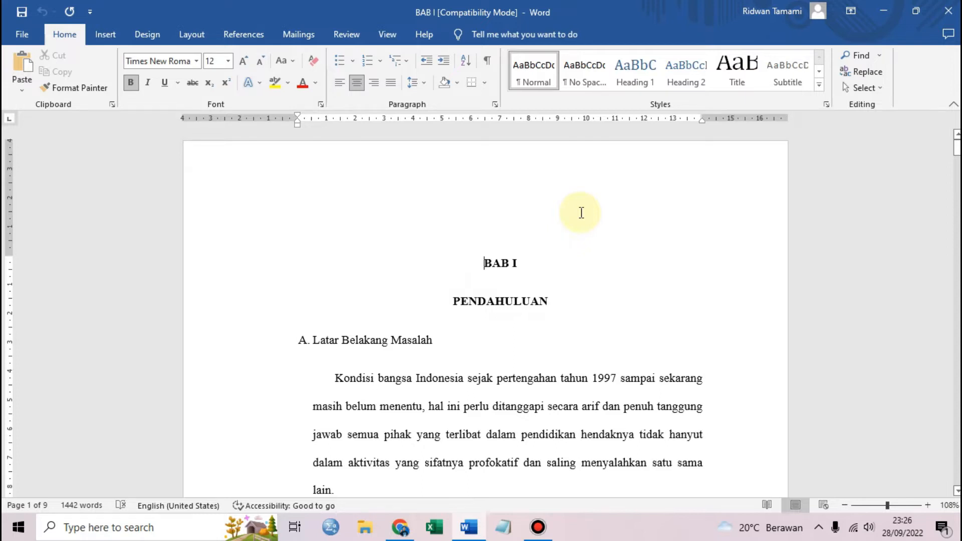
key("Return")
key("Return")
key("Return")
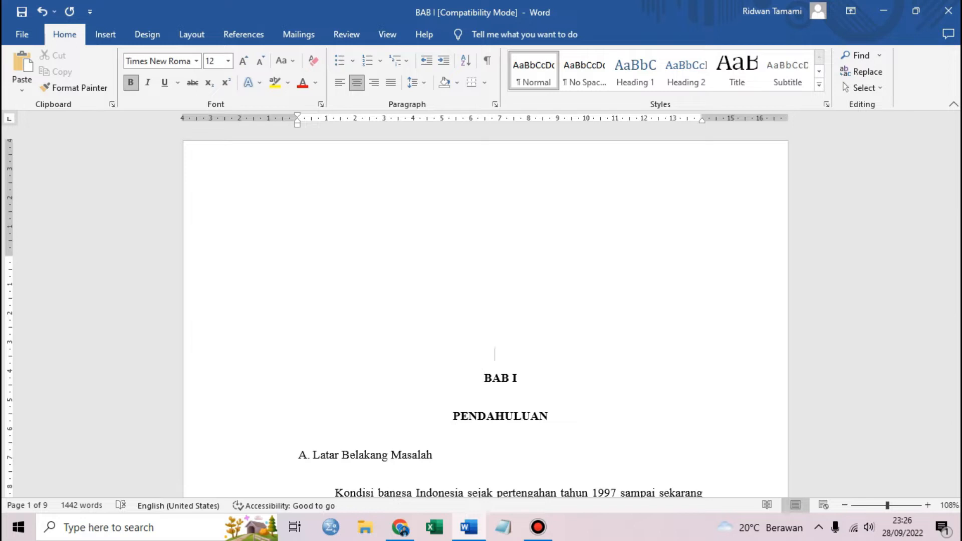
key("ctrl+z")
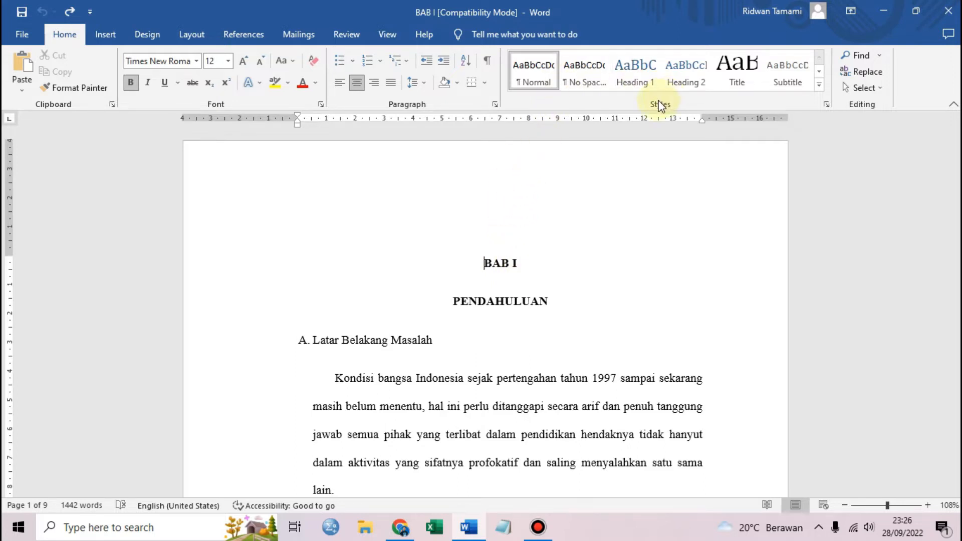
left_click(252, 22)
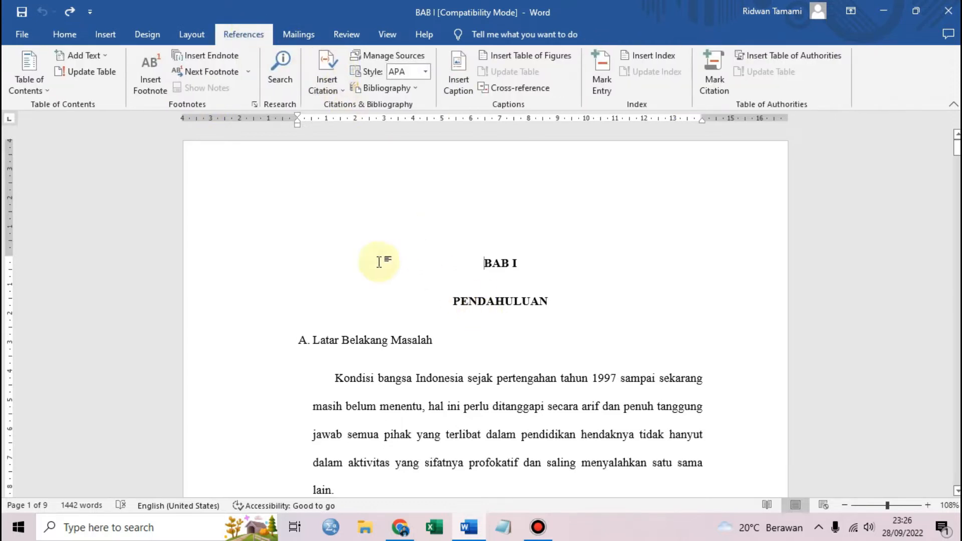
left_click(66, 35)
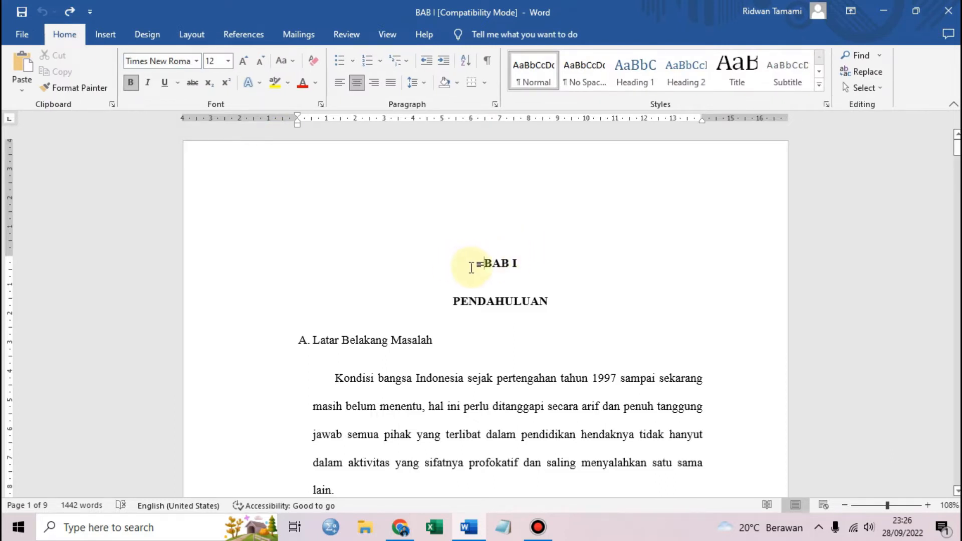
From the selected BAB I and PENDAHULUAN headings, start a new style named BAB with all properties shown
left_click_drag(484, 262, 564, 311)
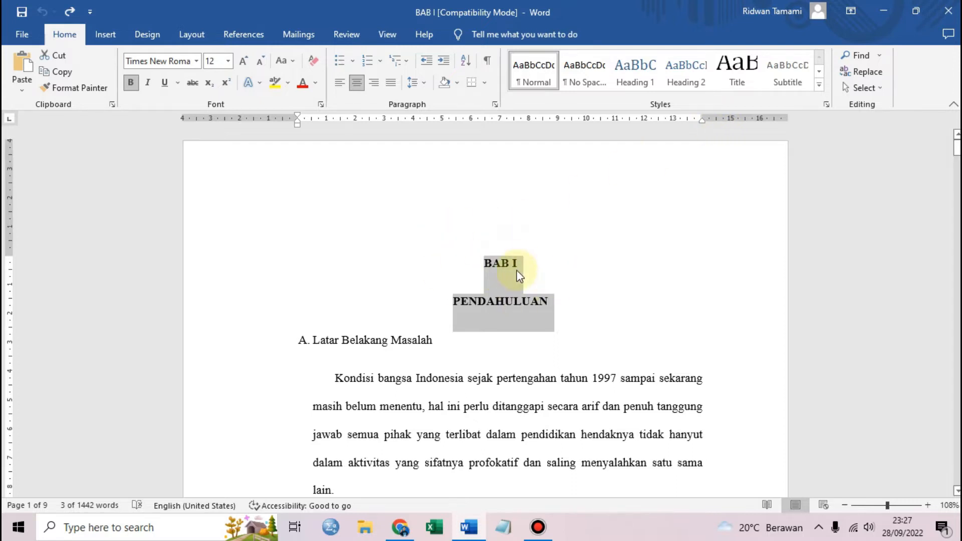
left_click(817, 84)
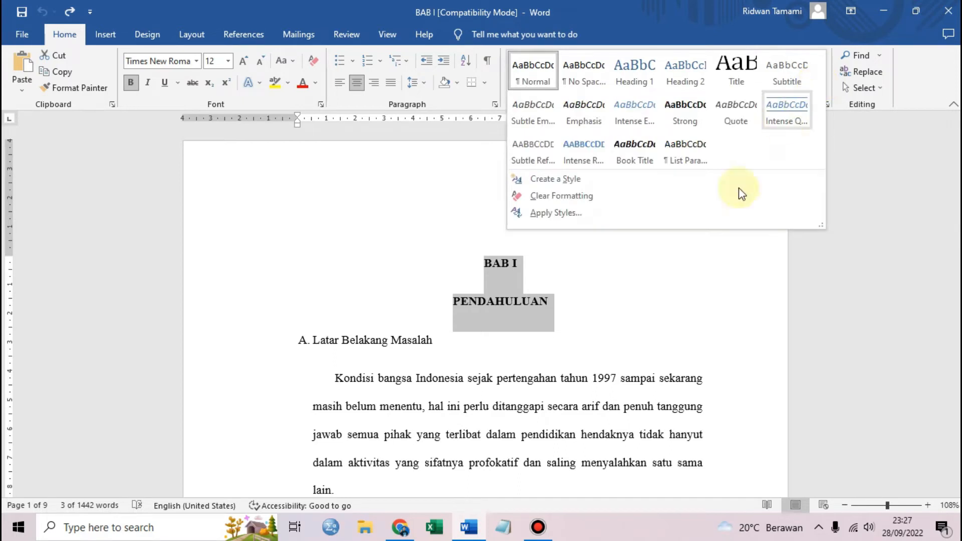
left_click(564, 180)
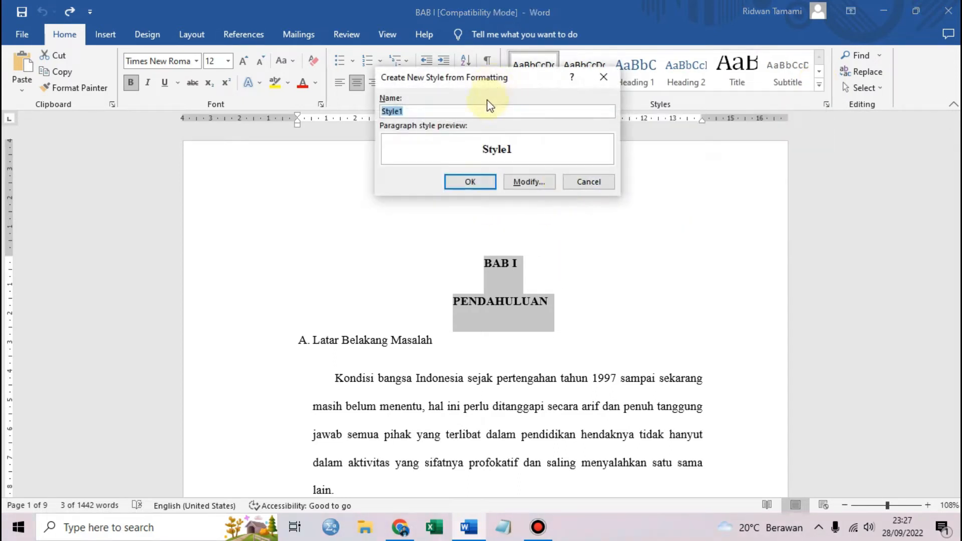
type("BAB")
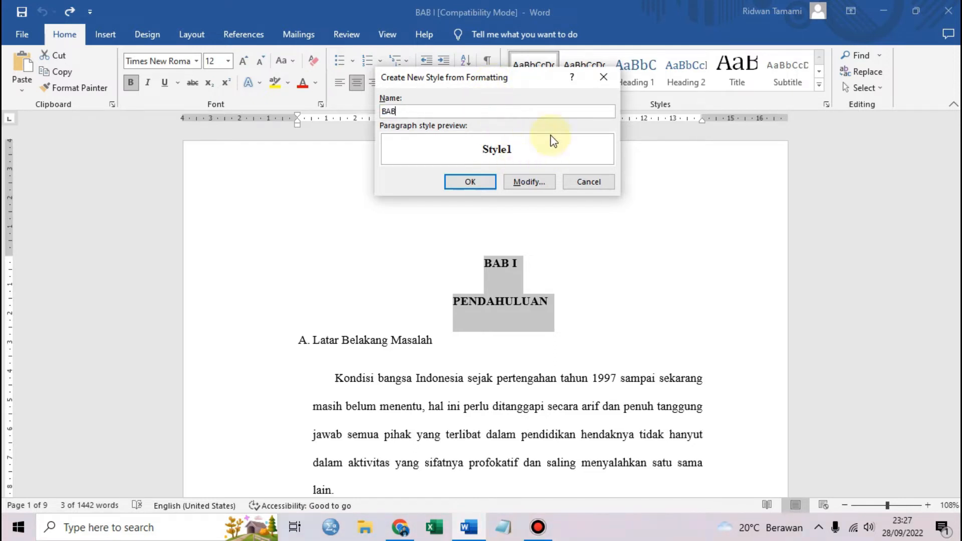
left_click(530, 182)
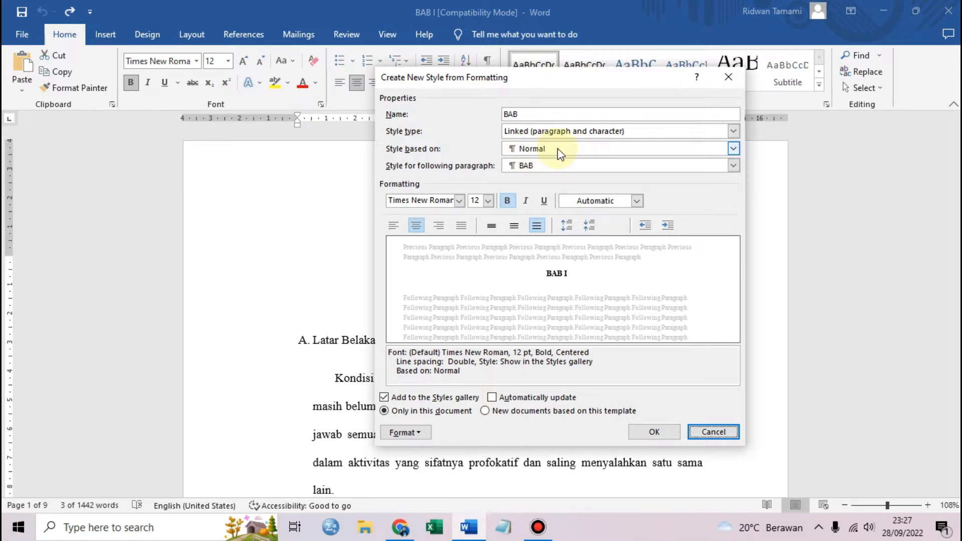
Base the BAB style on Heading 1 with black (Text 1) font colour, and apply it
left_click(560, 154)
left_click(551, 188)
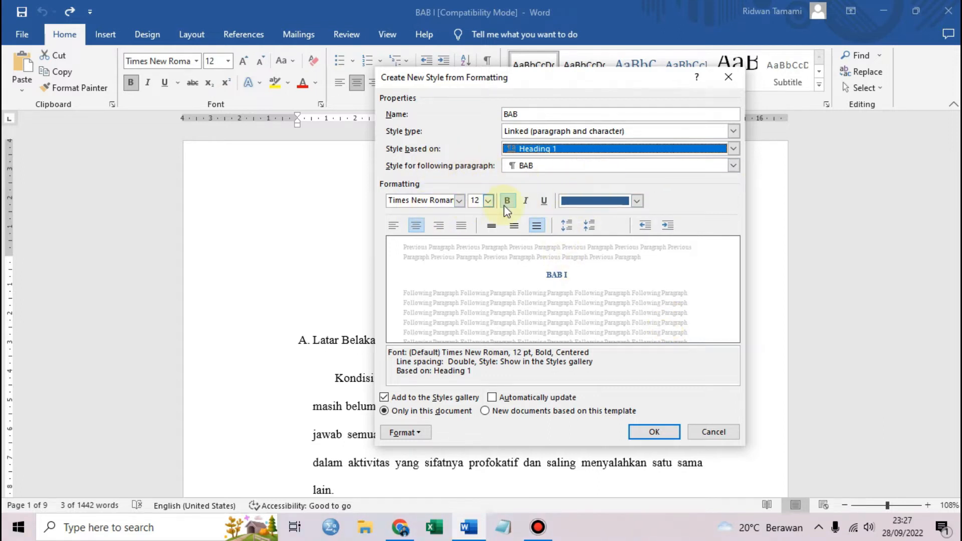
left_click(593, 205)
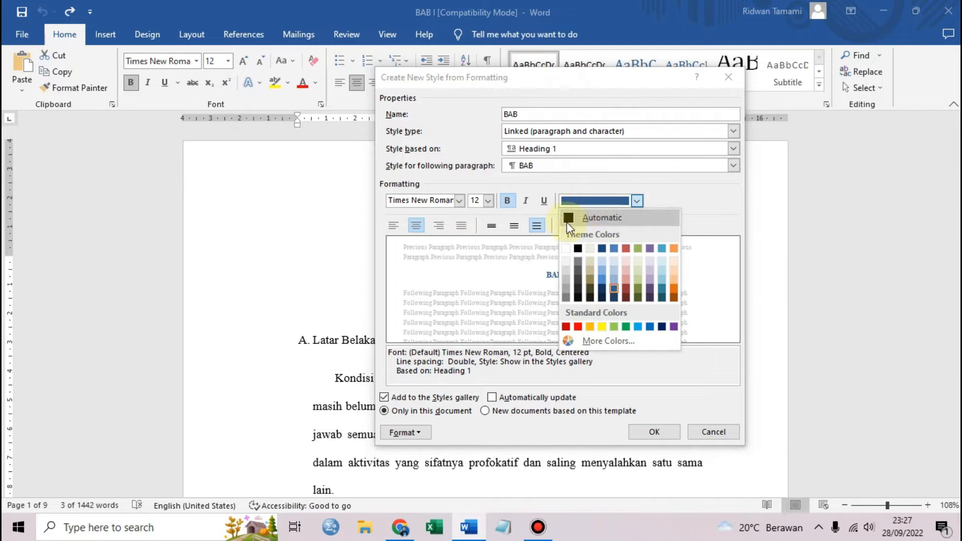
left_click(579, 251)
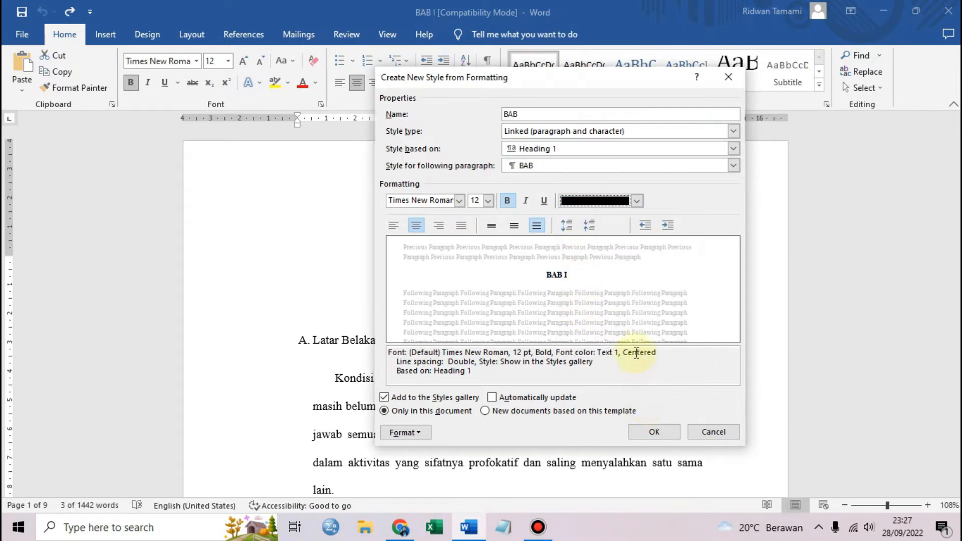
left_click(654, 433)
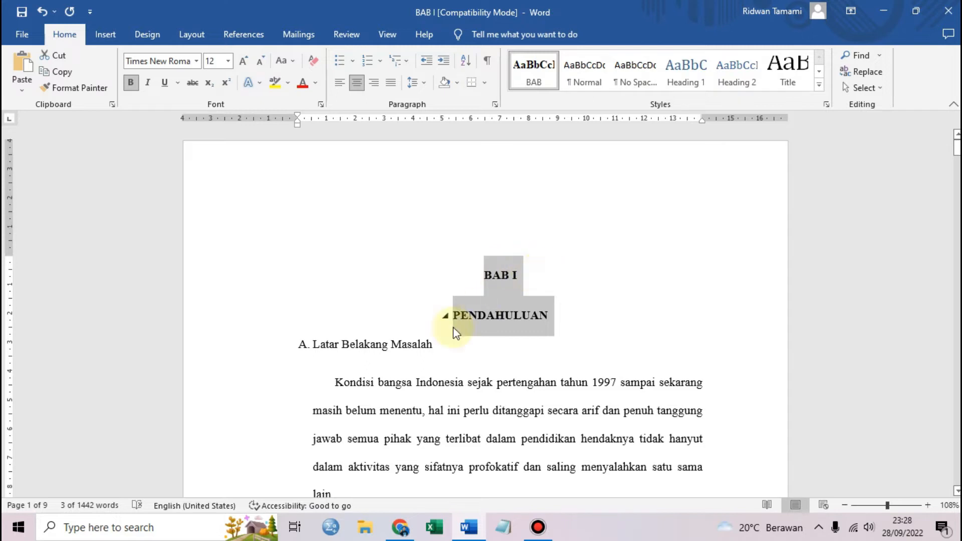
Select the 'A. Latar Belakang Masalah' subheading and start a new style named SUB BAB from it
left_click(310, 342)
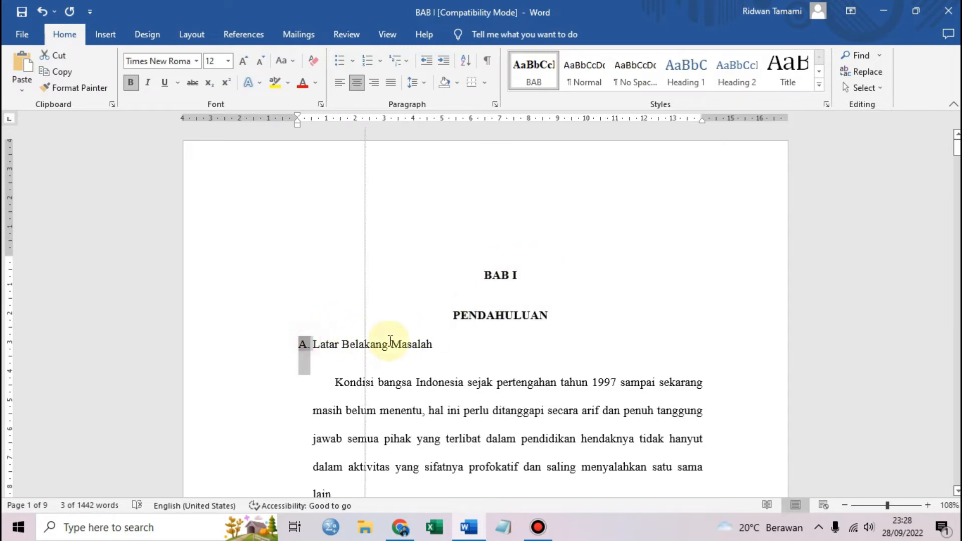
left_click(389, 345)
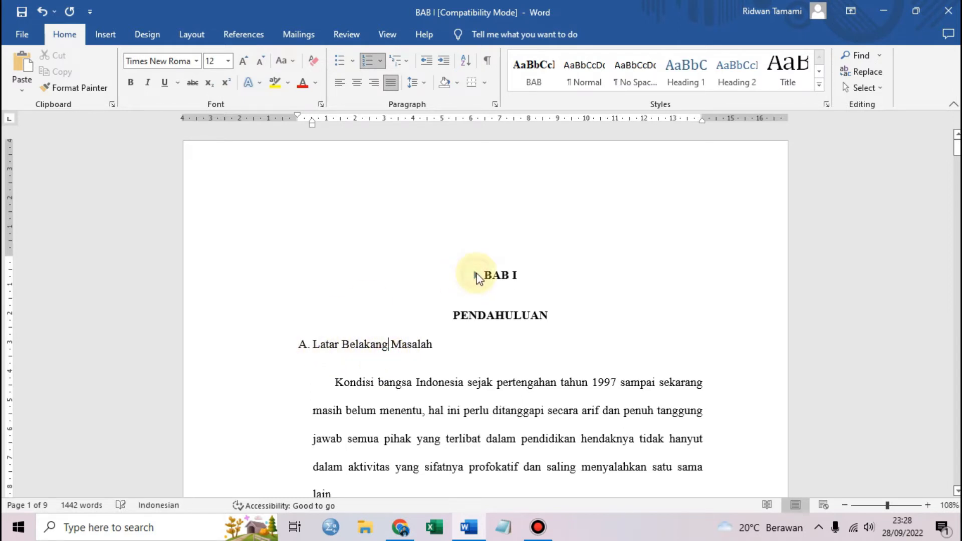
mouse_move(310, 346)
left_mouse_down()
mouse_move(466, 359)
mouse_move(320, 345)
left_mouse_up()
left_click(494, 360)
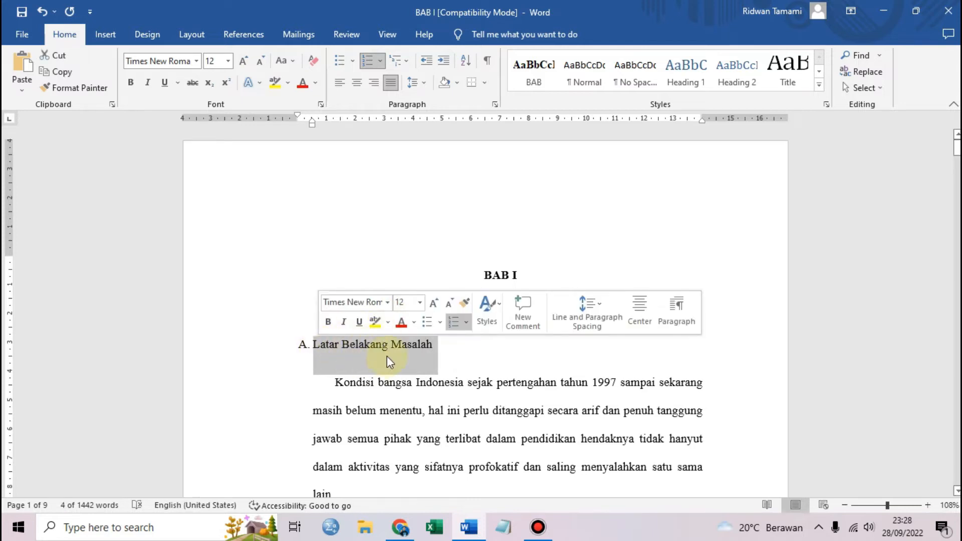
scroll(342, 333, "down", 3)
scroll(341, 333, "up", 1)
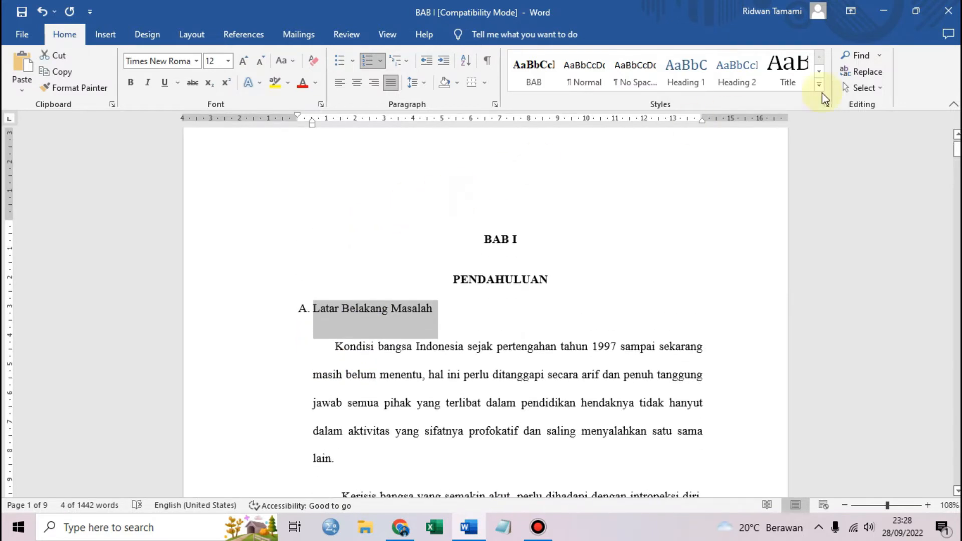
left_click(819, 84)
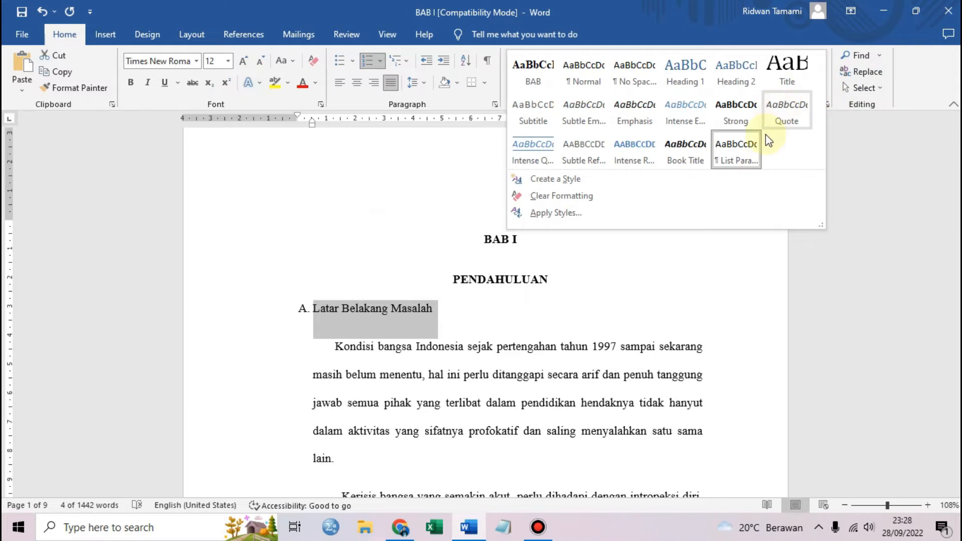
left_click(587, 181)
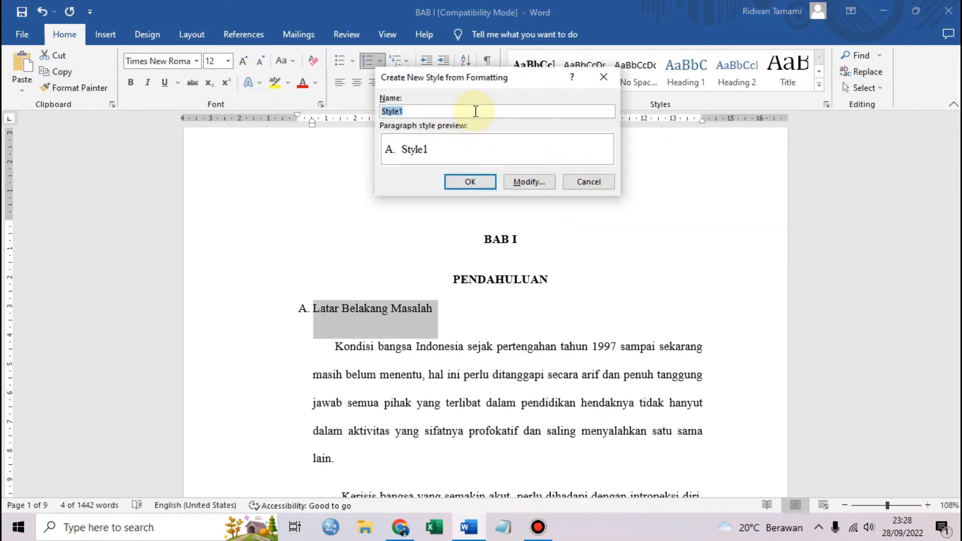
type("SUB BAB")
Base SUB BAB on Heading 2 with black font colour, then save and apply it
left_click(538, 187)
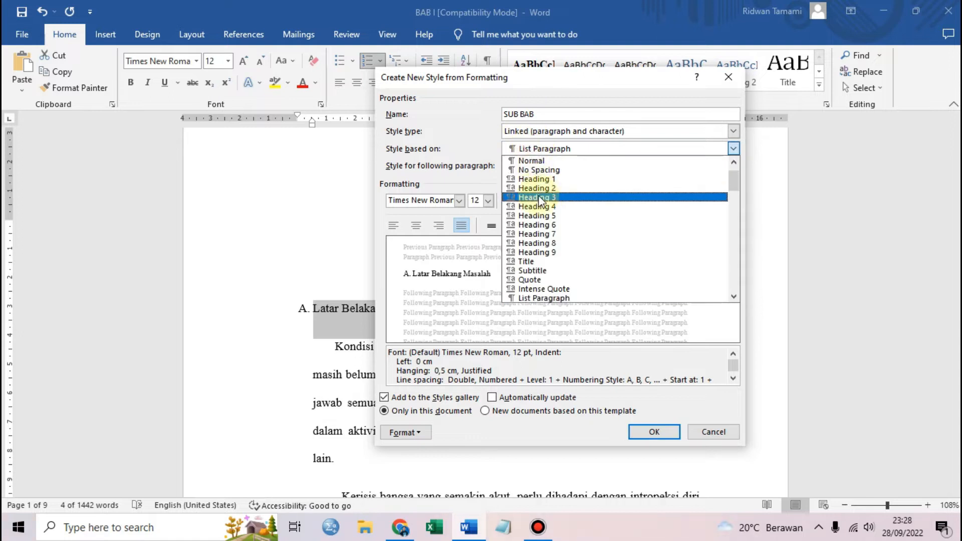
left_click(557, 190)
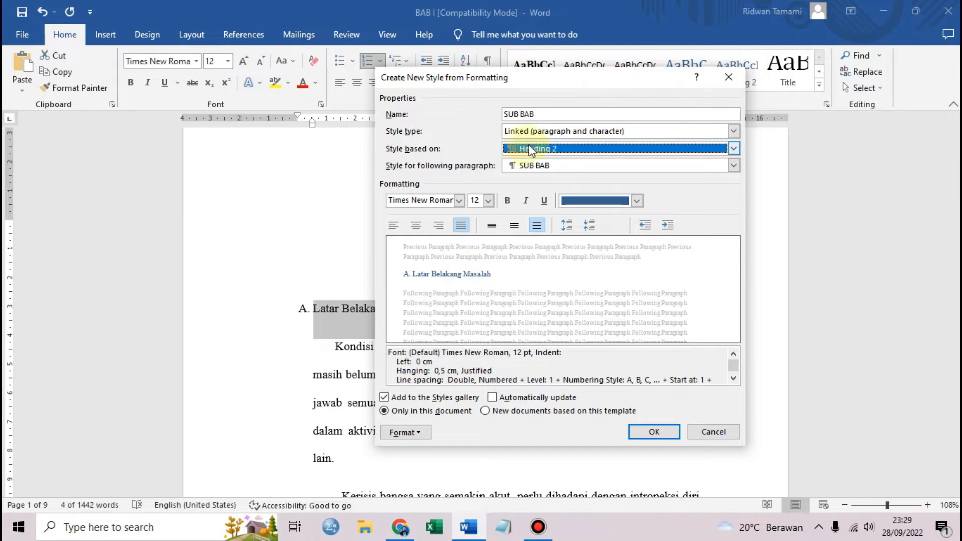
left_click(636, 200)
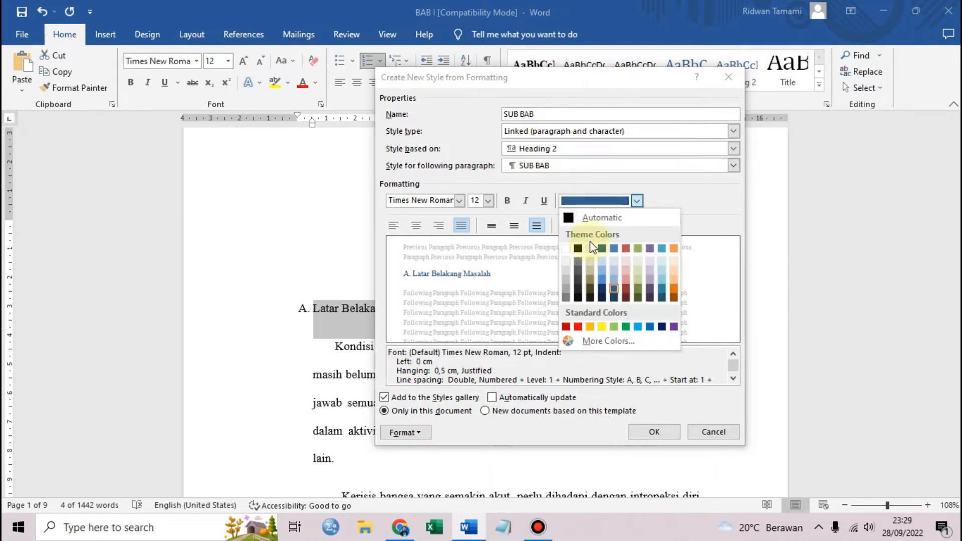
left_click(577, 248)
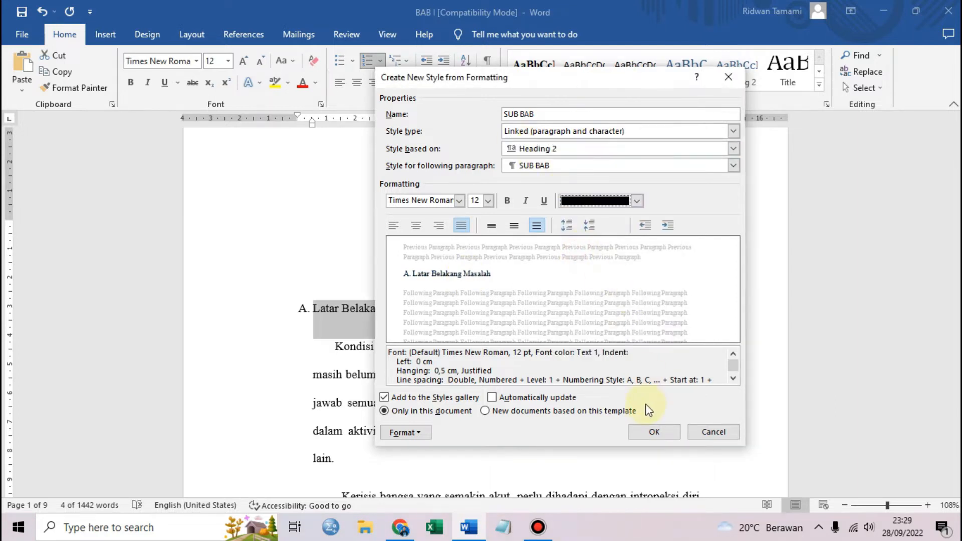
left_click(652, 431)
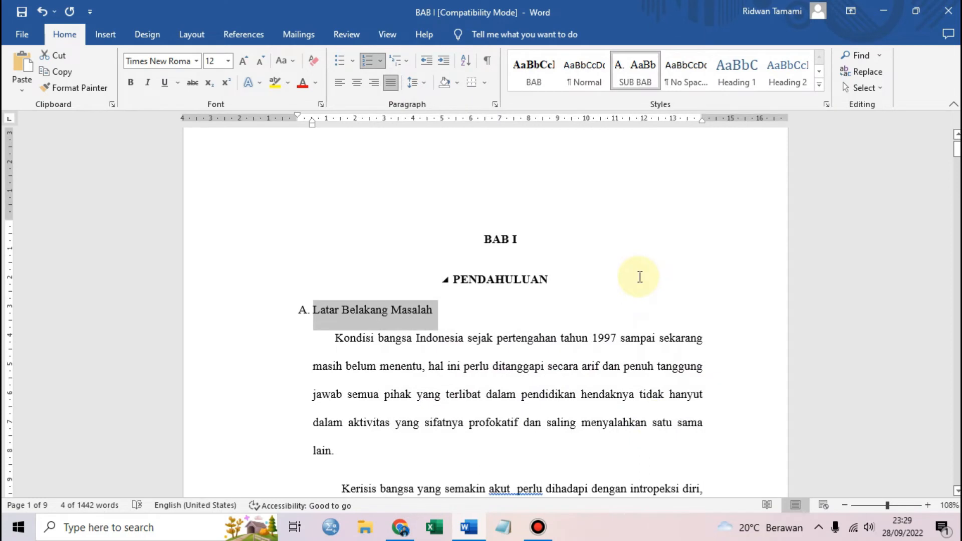
Apply the SUB BAB style to the 'Rumusan dan Pembatasan Masalah' heading
scroll(576, 278, "down", 15)
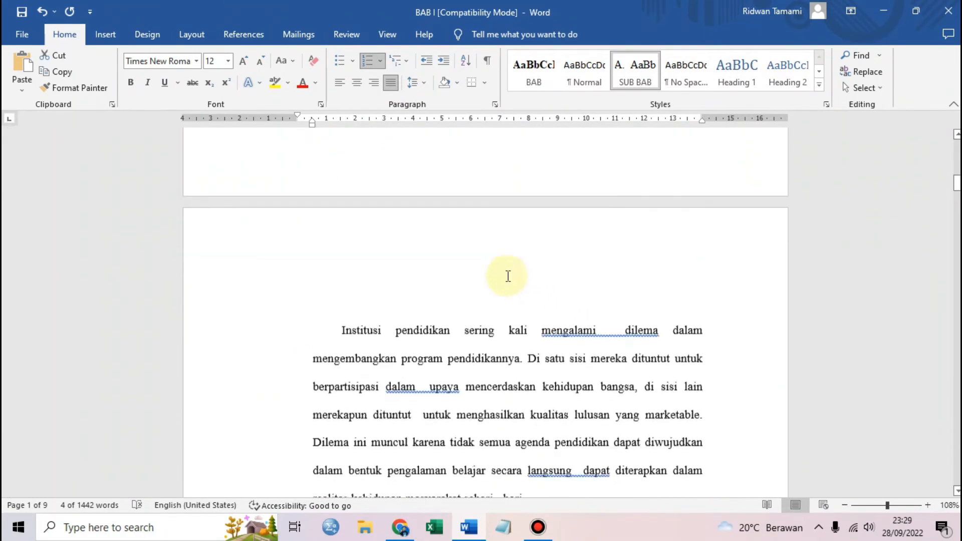
scroll(508, 276, "down", 15)
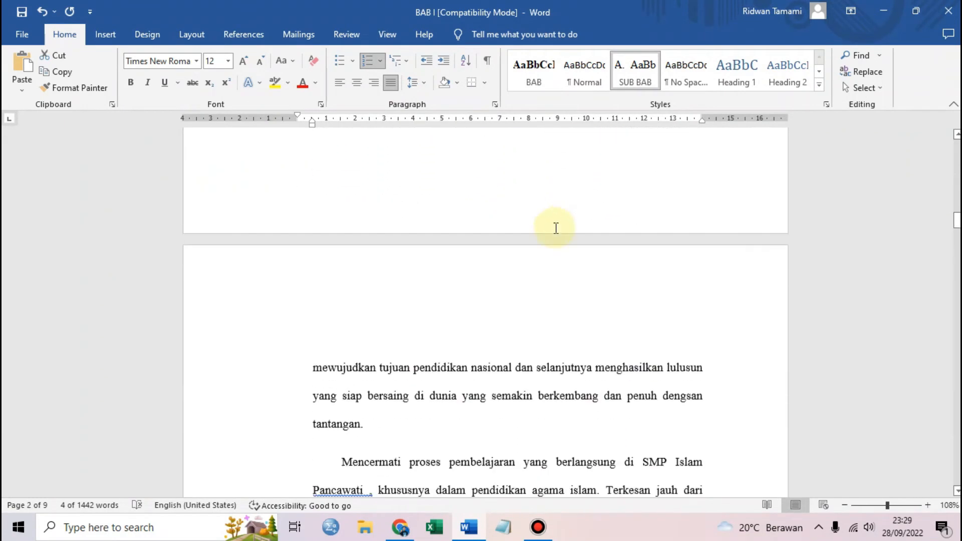
scroll(492, 205, "down", 15)
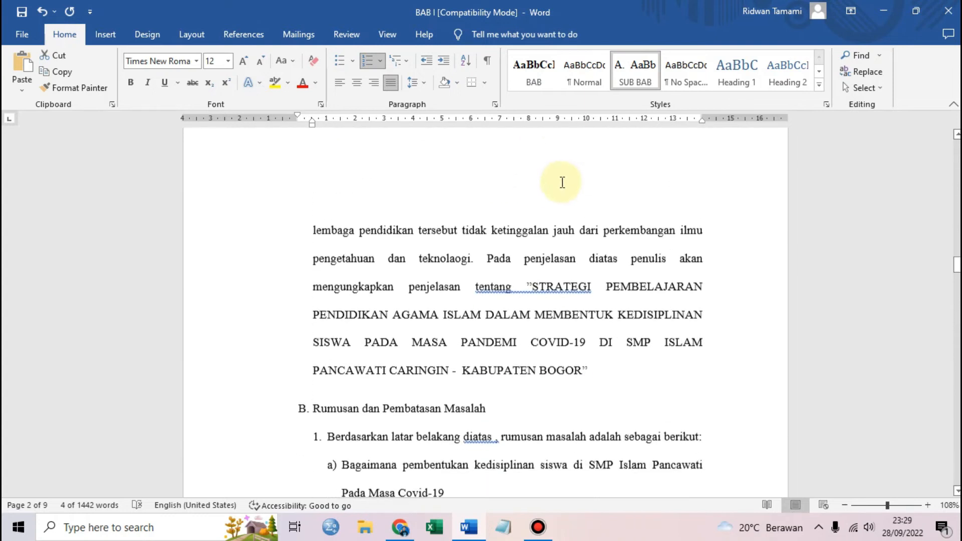
left_click(309, 206)
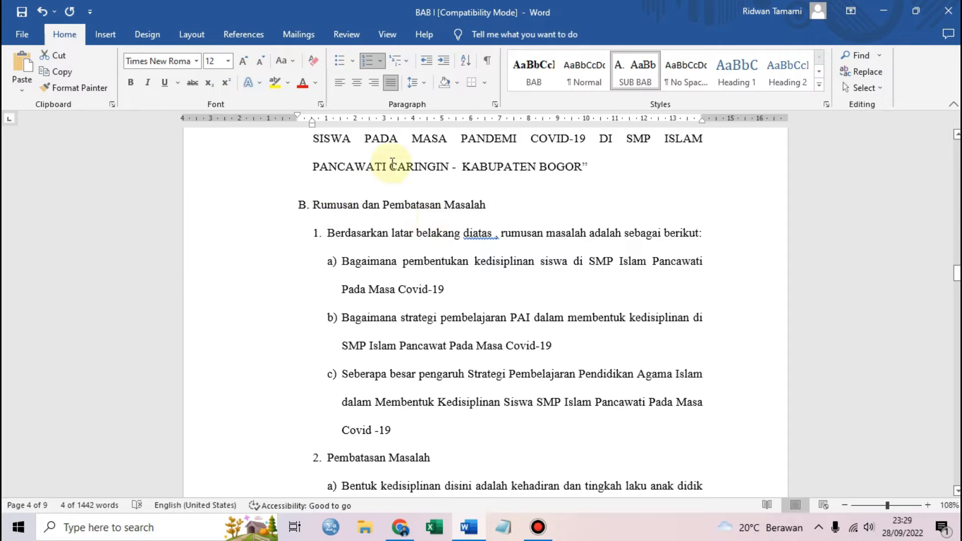
left_click_drag(312, 205, 475, 205)
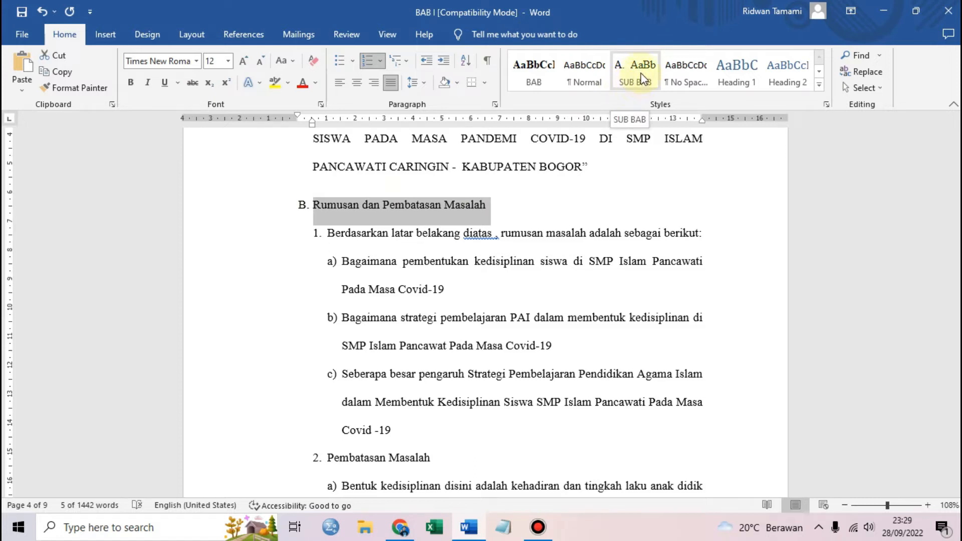
left_click(623, 75)
left_click(505, 181)
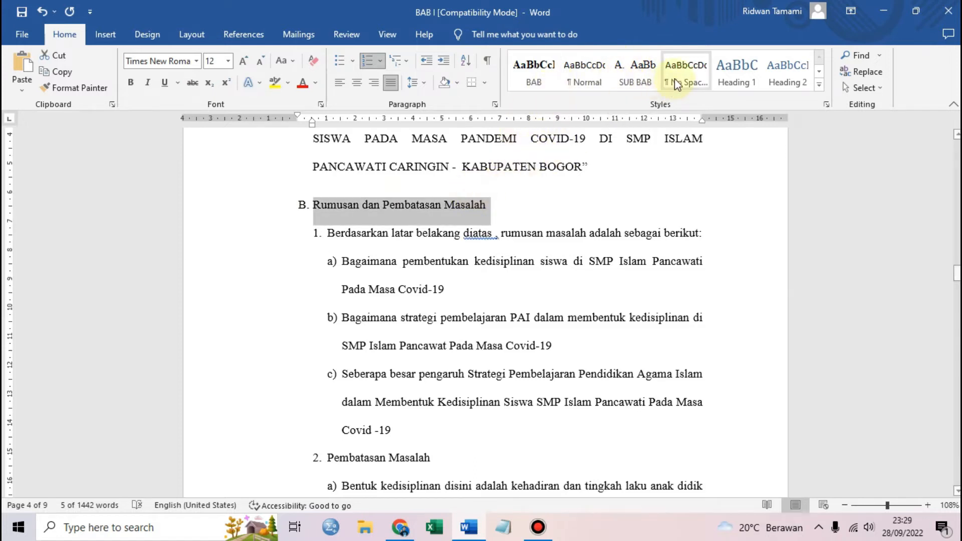
left_click(646, 78)
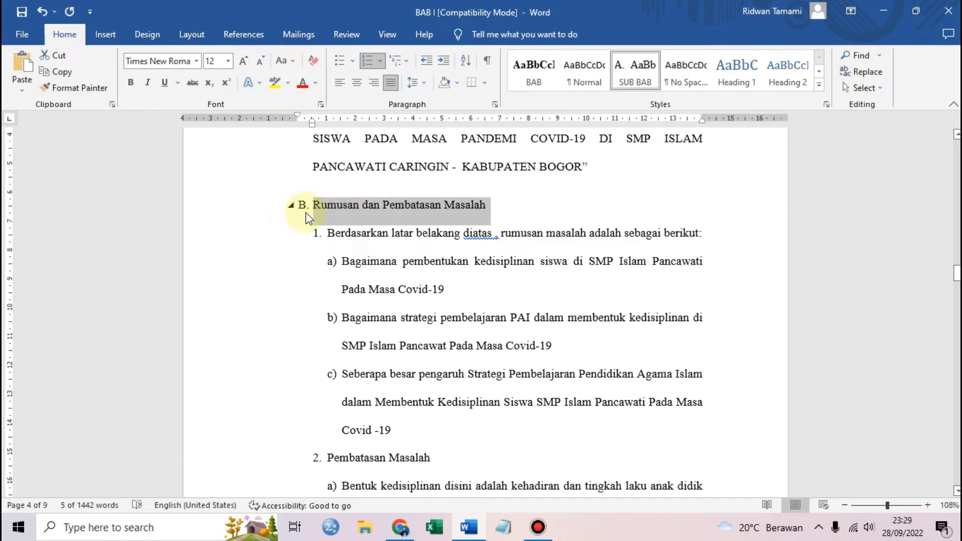
scroll(445, 203, "down", 5)
scroll(366, 248, "up", 5)
triple_click(425, 200)
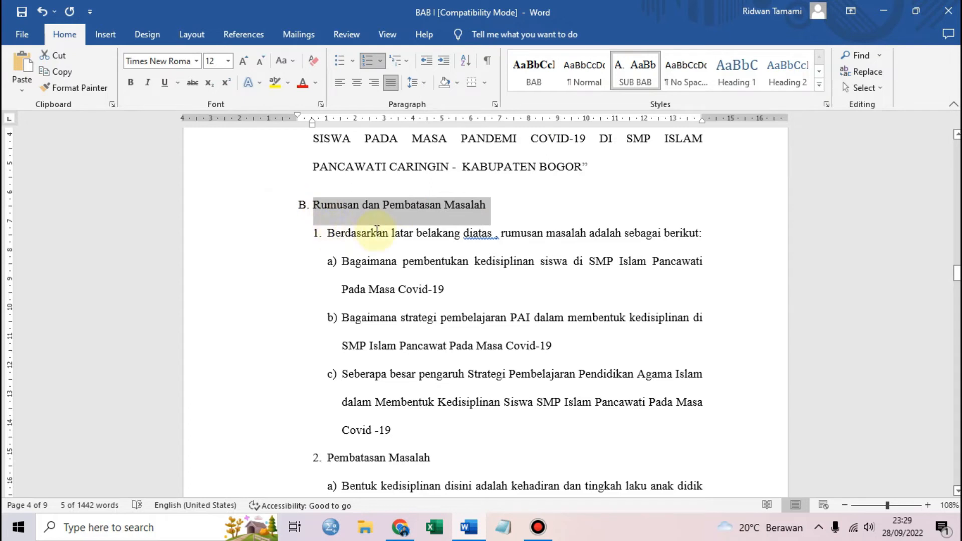
scroll(377, 230, "down", 5)
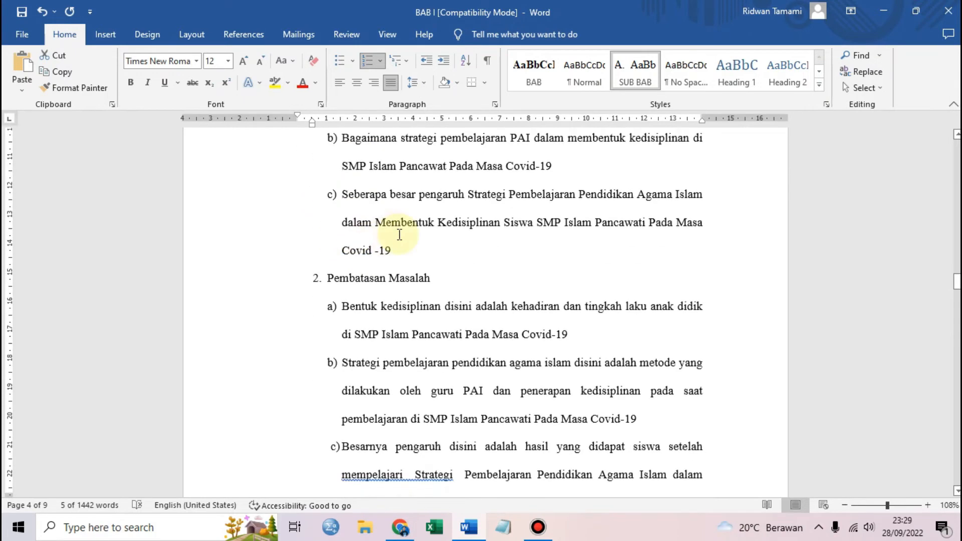
scroll(277, 241, "up", 6)
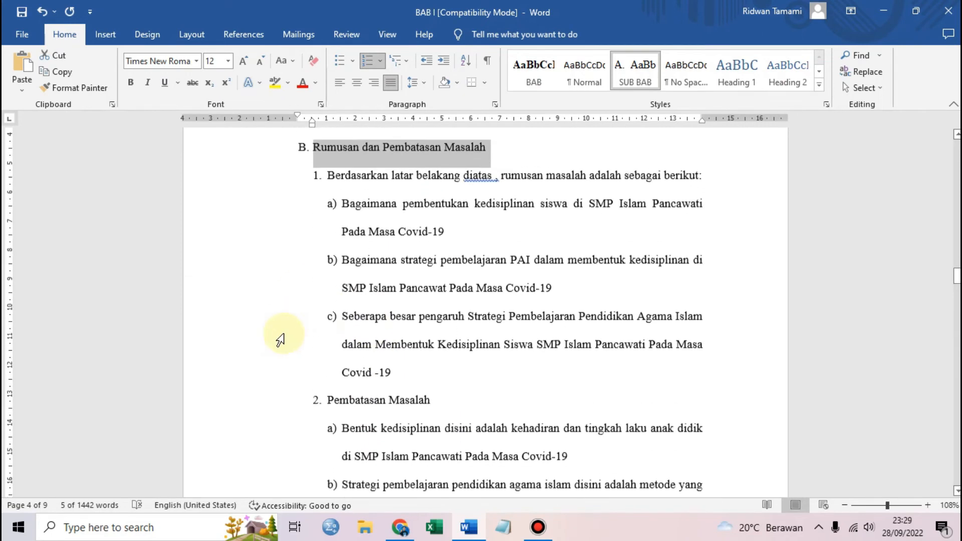
scroll(417, 222, "down", 2)
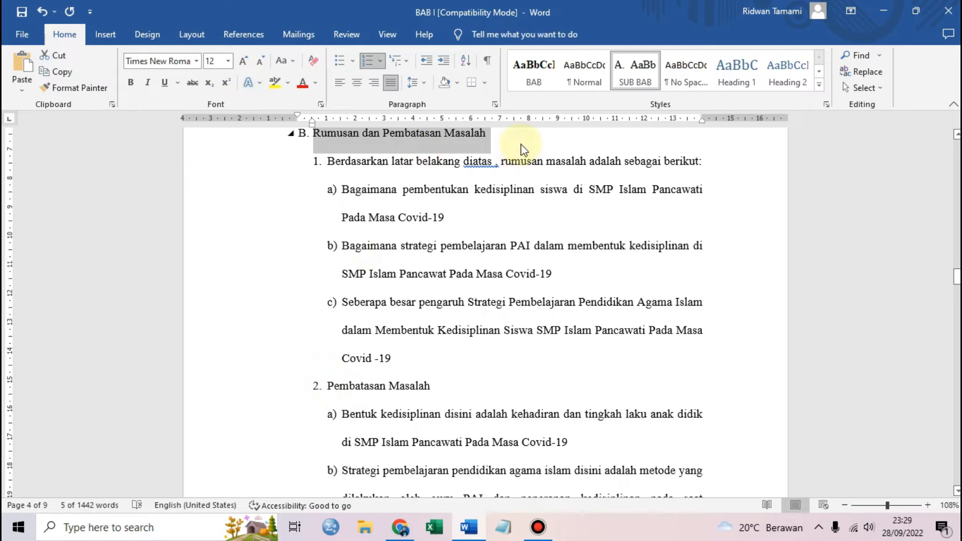
left_click(586, 78)
key("ctrl+z")
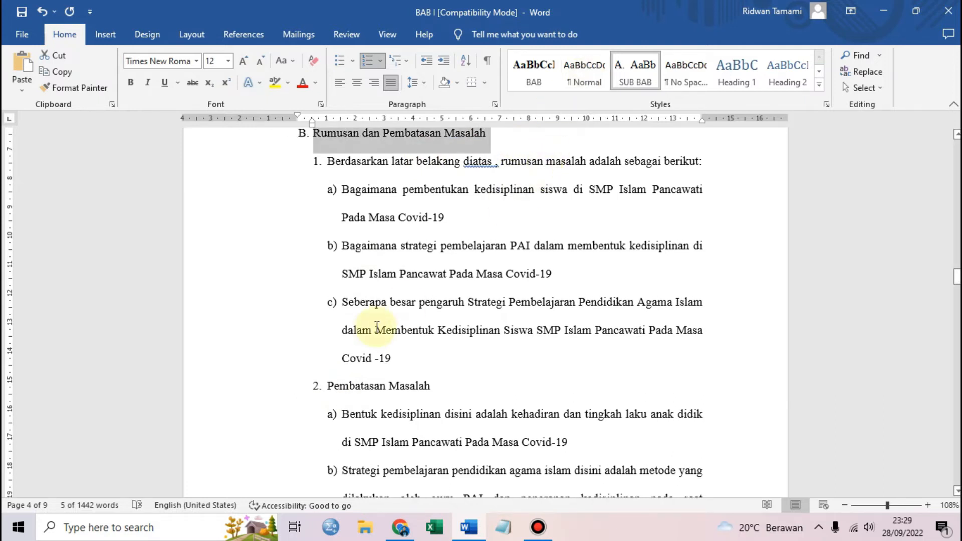
Apply the SUB BAB style to the 'Tujuan dan Kegunaan Penelitian' heading
scroll(409, 296, "down", 10)
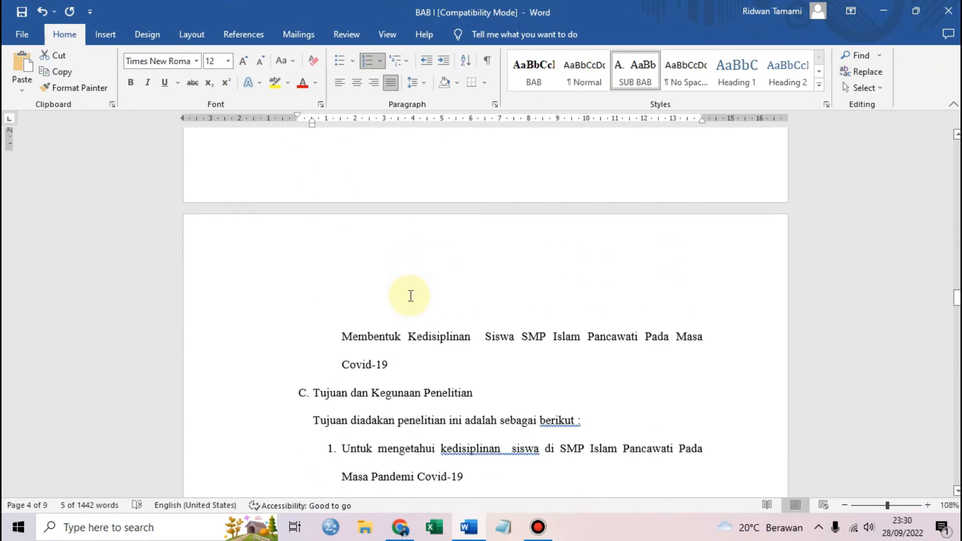
left_click_drag(321, 231, 504, 232)
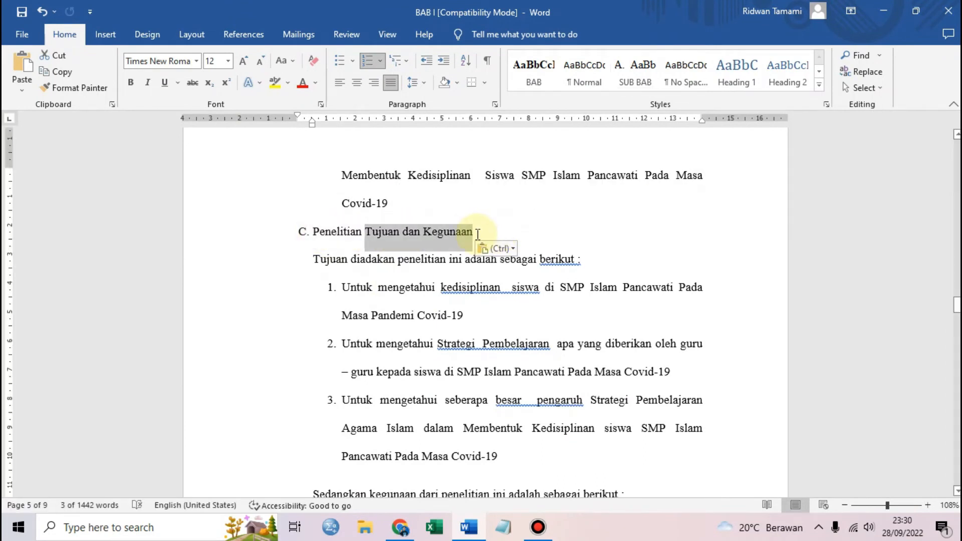
key("ctrl+z")
left_click_drag(314, 232, 473, 228)
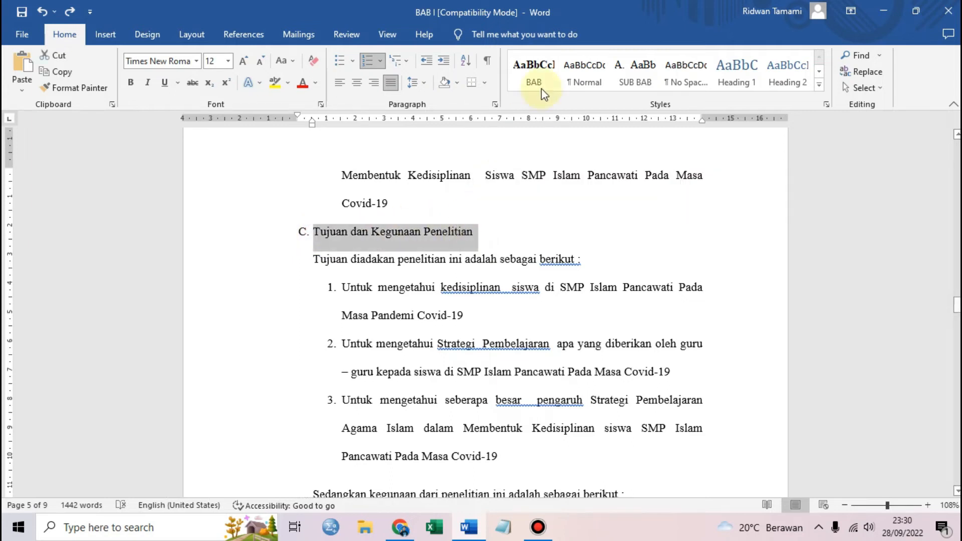
left_click(635, 70)
Apply the SUB BAB style to the 'E. Rumusan Hipotesis Penelitian' heading
scroll(521, 191, "down", 3)
scroll(332, 262, "down", 12)
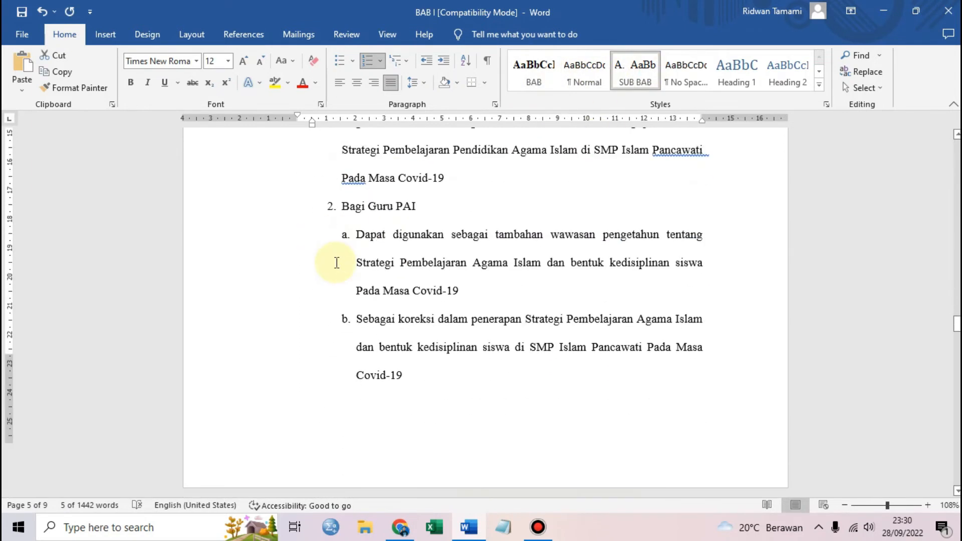
scroll(353, 247, "down", 2)
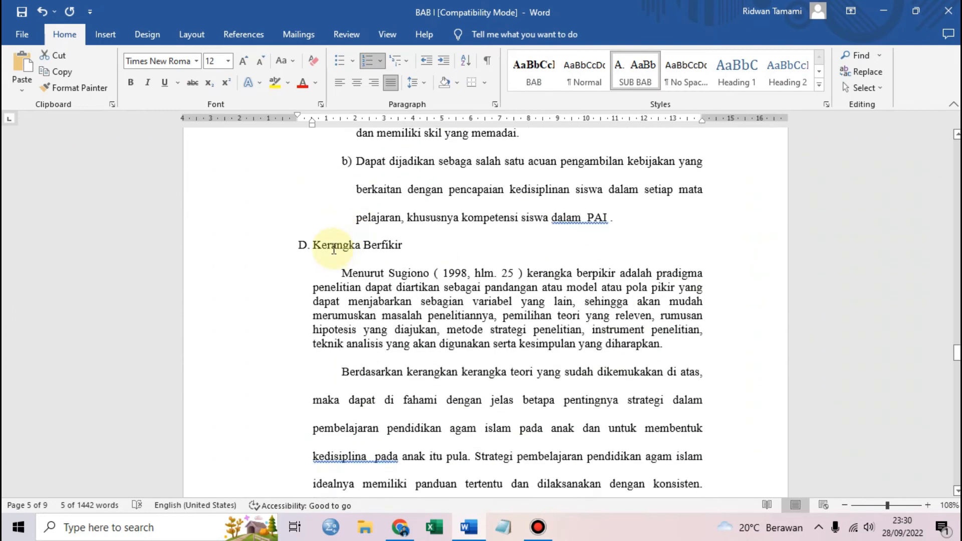
left_click_drag(309, 245, 412, 244)
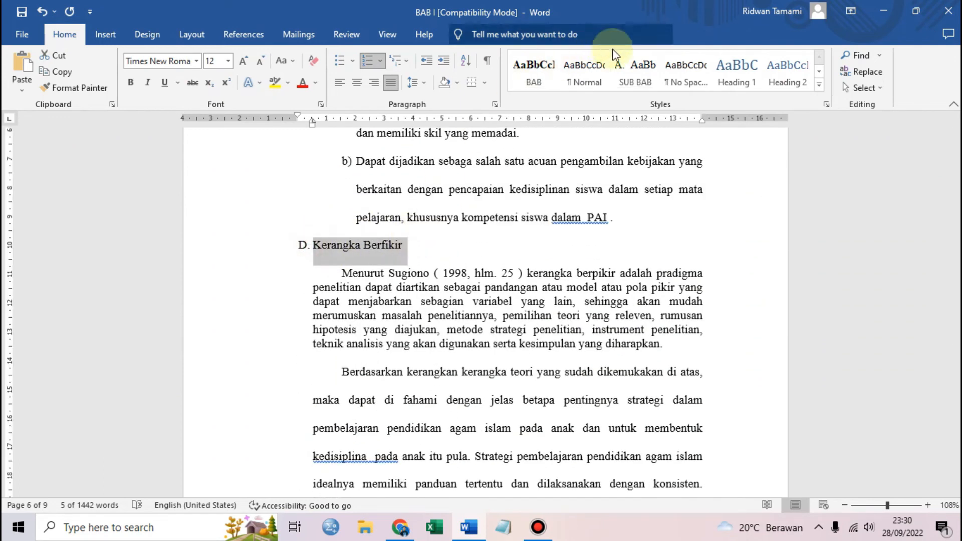
scroll(514, 262, "down", 3)
scroll(491, 254, "down", 15)
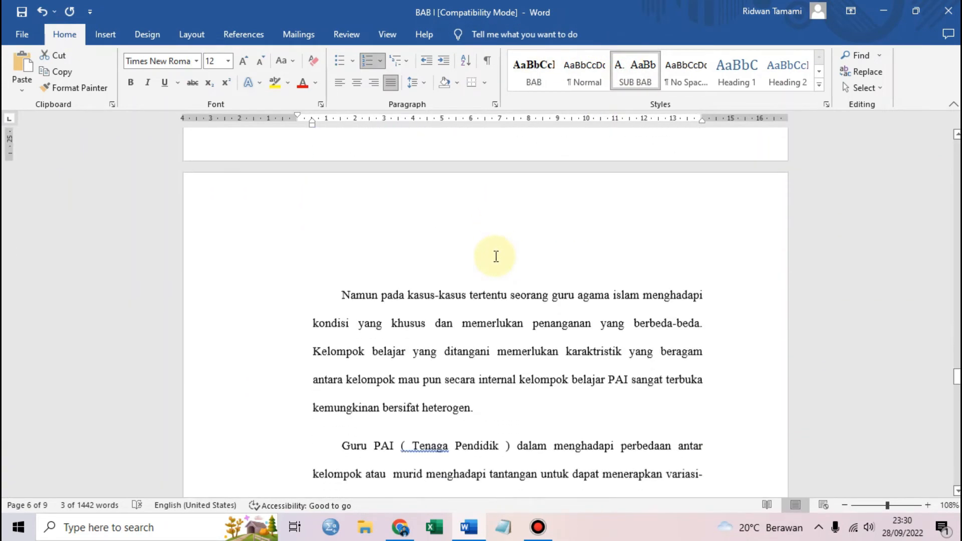
scroll(437, 271, "down", 6)
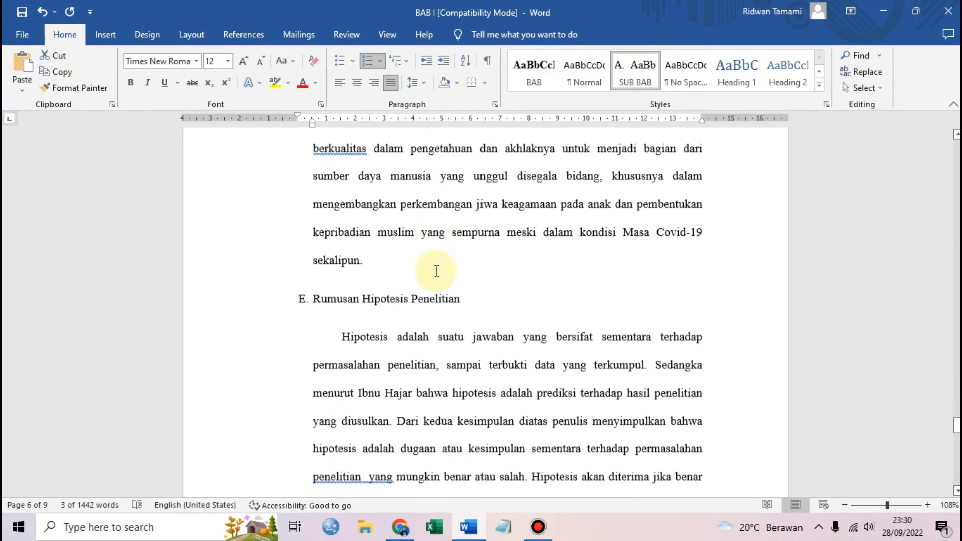
scroll(360, 183, "up", 2)
left_click_drag(316, 208, 463, 211)
left_click(627, 76)
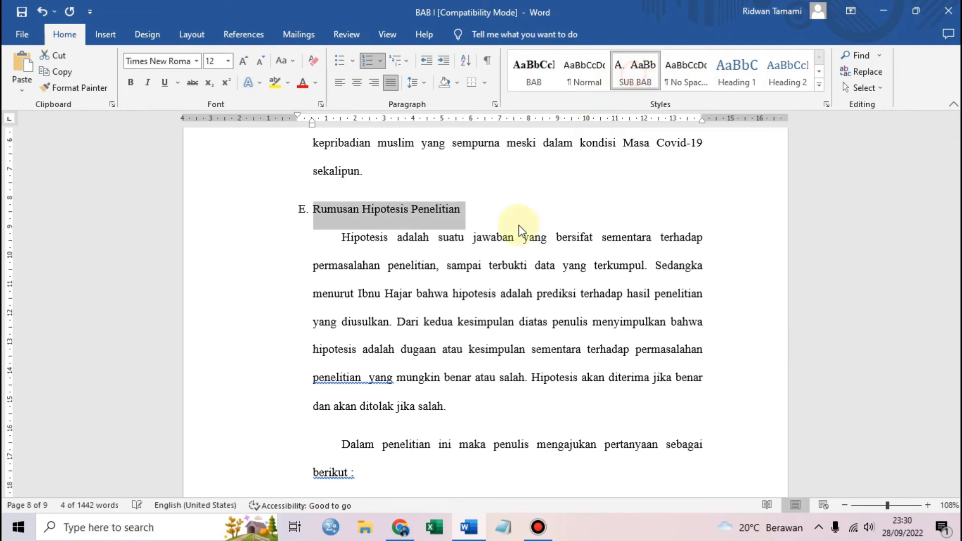
Return to page 1 at the start of the chapter
scroll(351, 317, "down", 14)
scroll(335, 270, "down", 5)
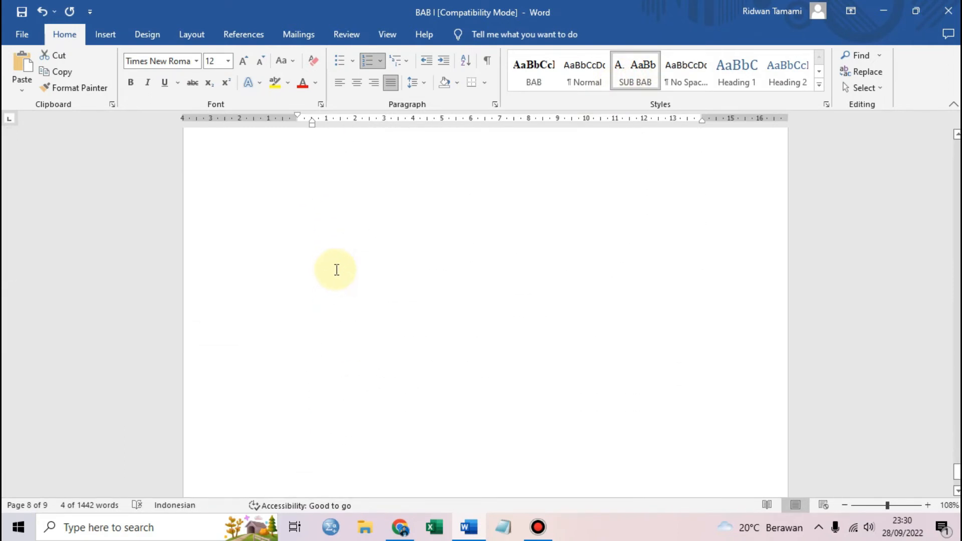
left_click_drag(955, 473, 952, 131)
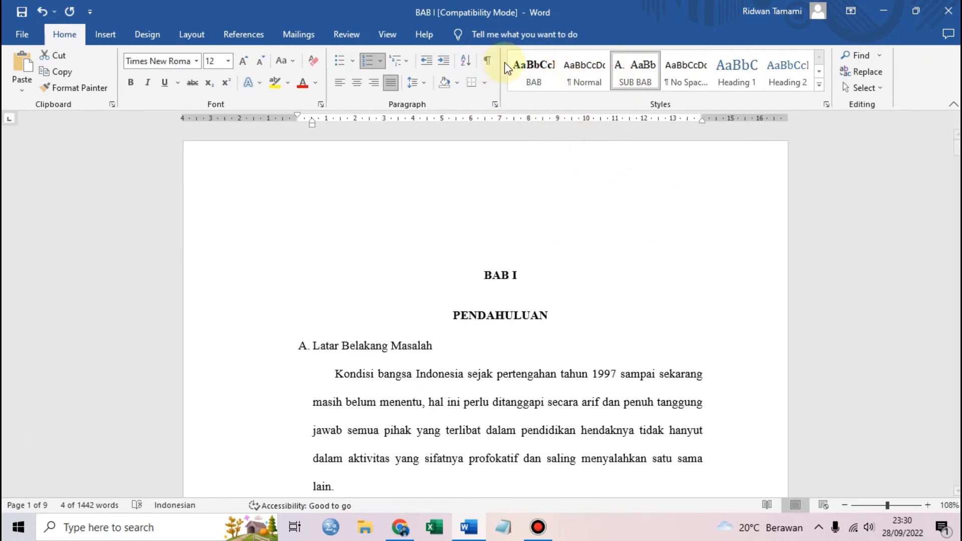
Insert a blank first page before BAB I and type the title DAFTAR ISI on it
left_click(509, 236)
left_click(481, 267)
left_click(511, 211)
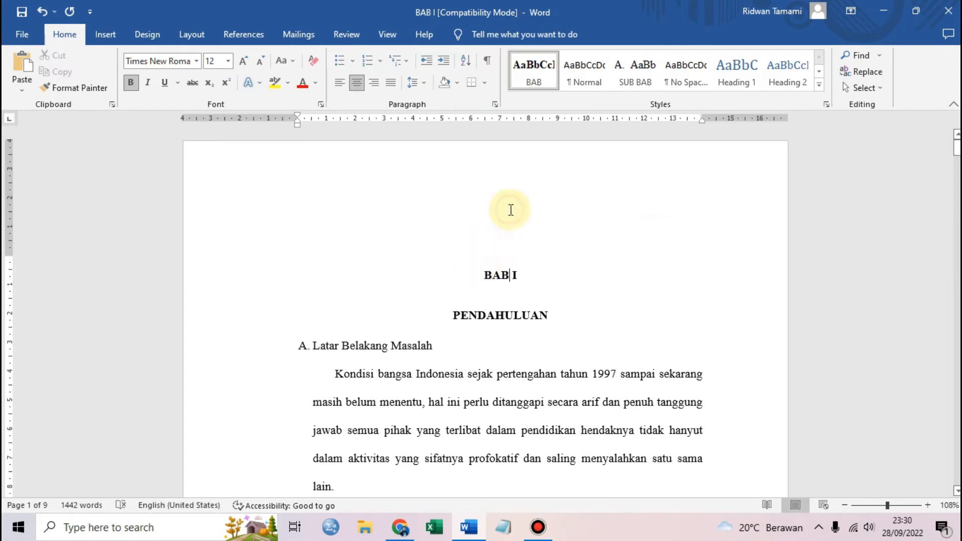
left_click(483, 273)
key("Return")
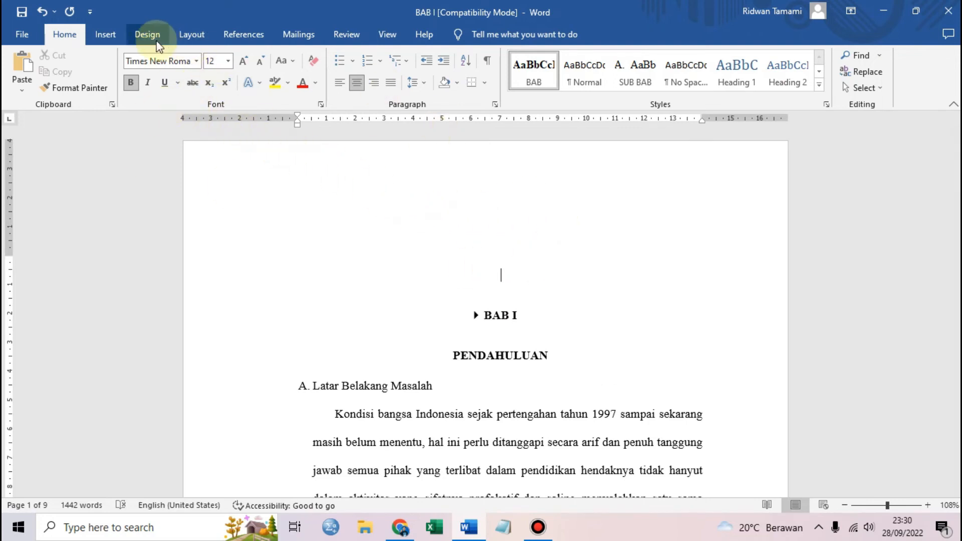
left_click(106, 35)
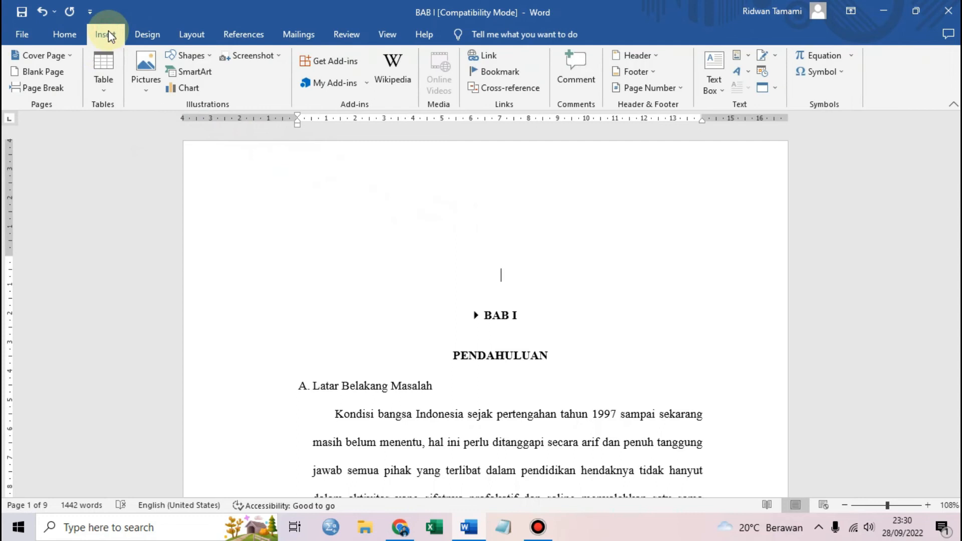
left_click(50, 74)
scroll(719, 294, "up", 10)
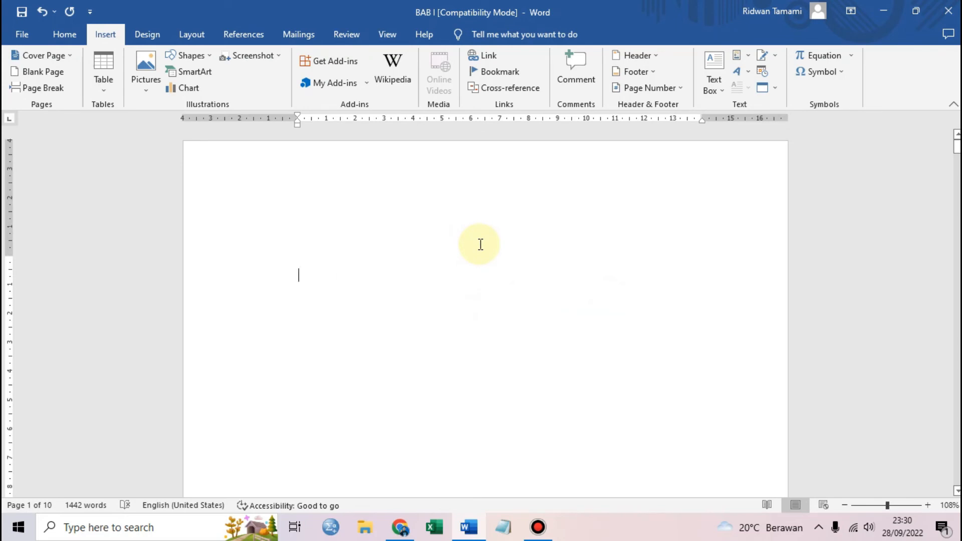
type("DAFTA")
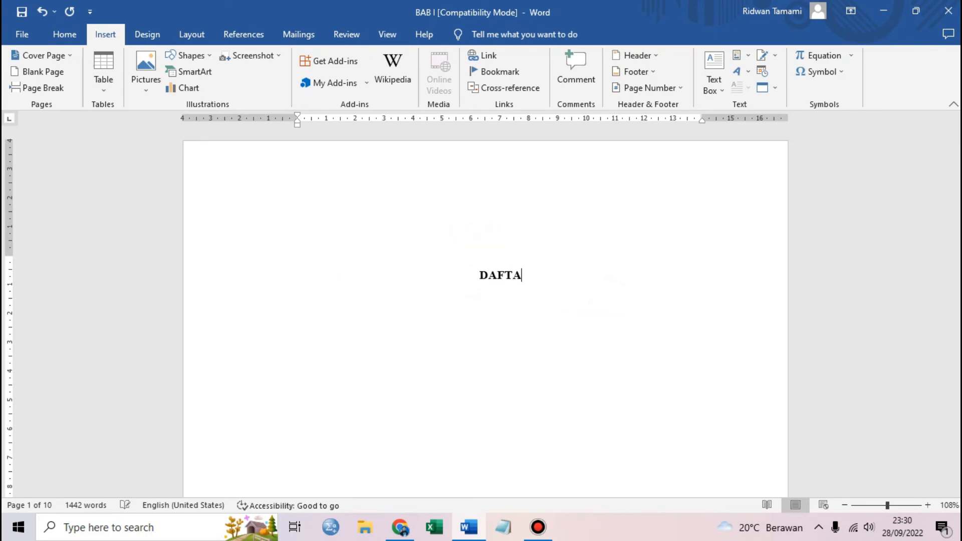
type("R ISI")
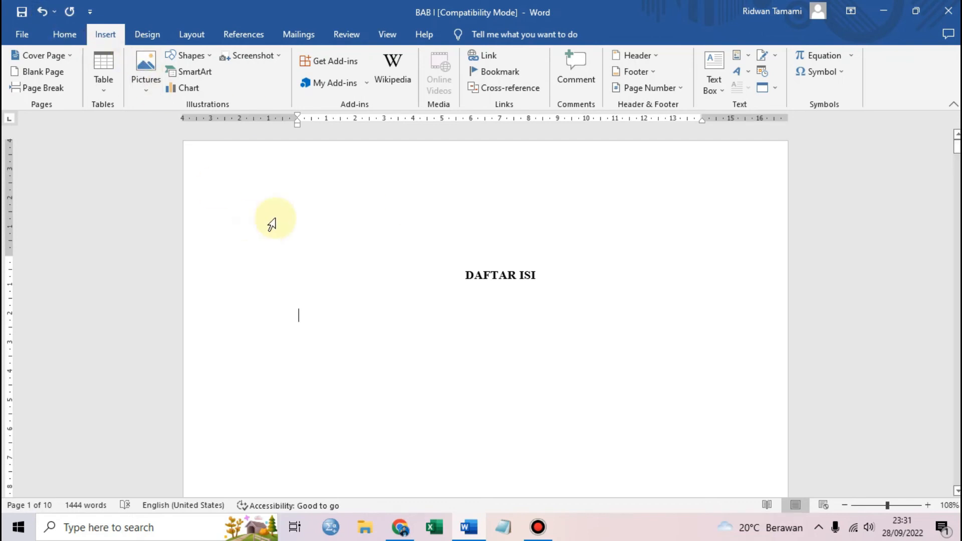
Insert Automatic Table 1 from References under DAFTAR ISI and delete its 'Contents' title
left_click(251, 35)
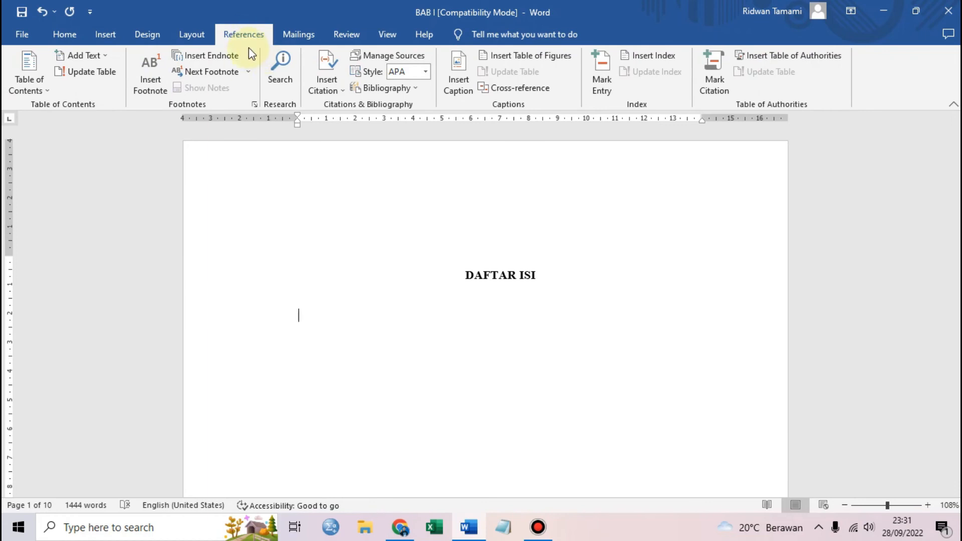
left_click(45, 87)
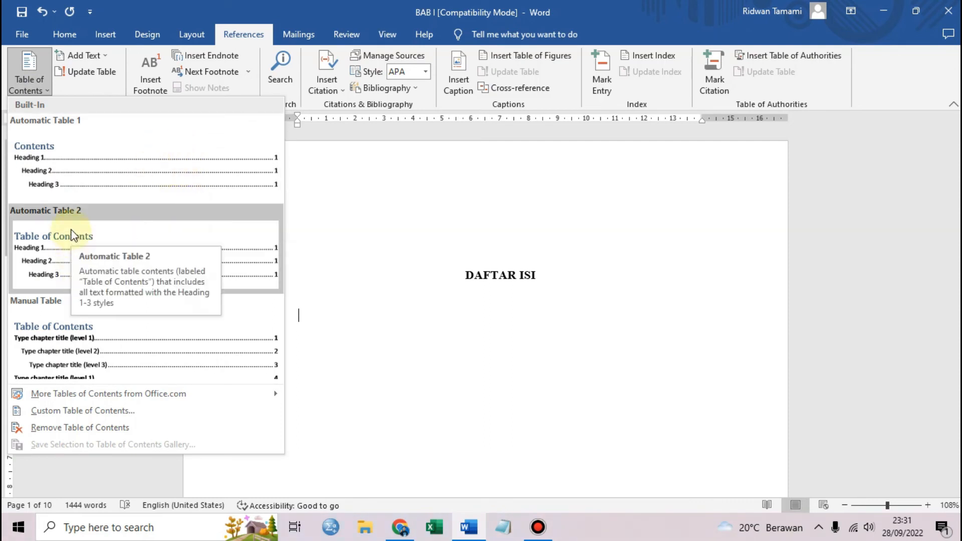
left_click(117, 183)
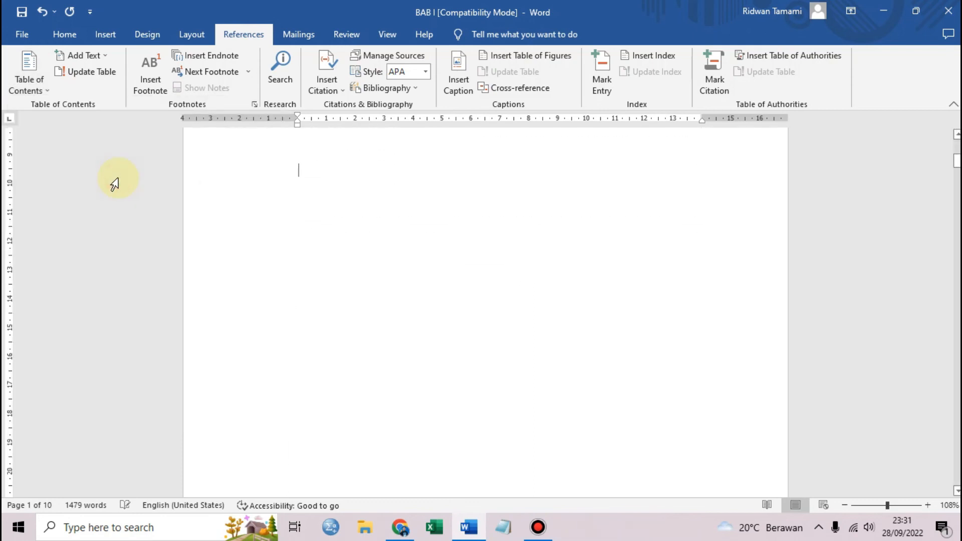
scroll(498, 332, "up", 3)
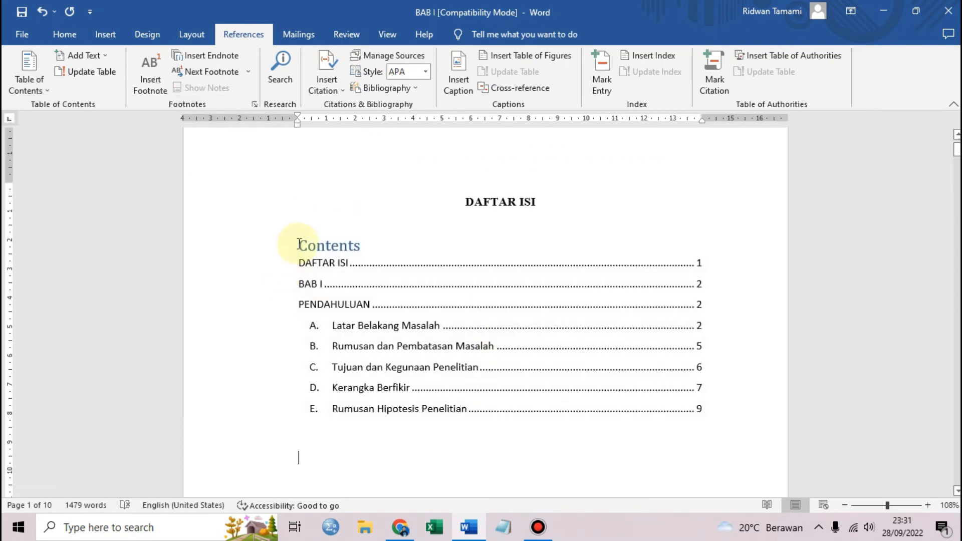
left_click(317, 244)
key("BackSpace")
key("BackSpace")
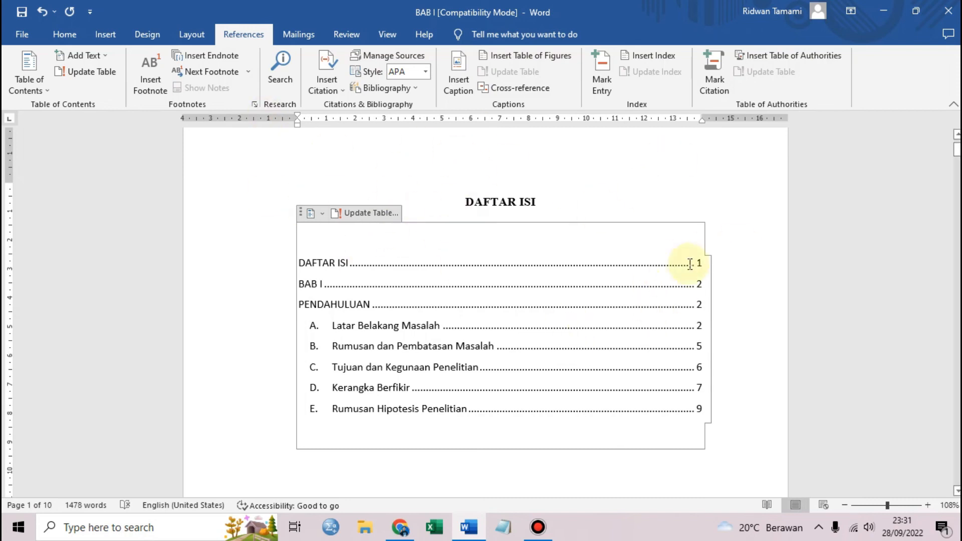
scroll(621, 301, "down", 1)
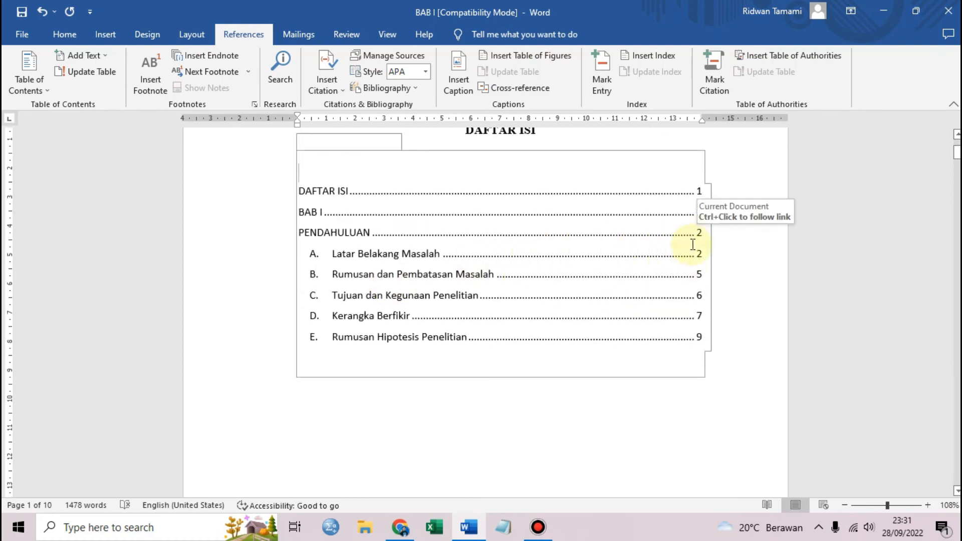
Delete the extra page break after the table of contents, bringing the document back to 9 pages
left_click(699, 229)
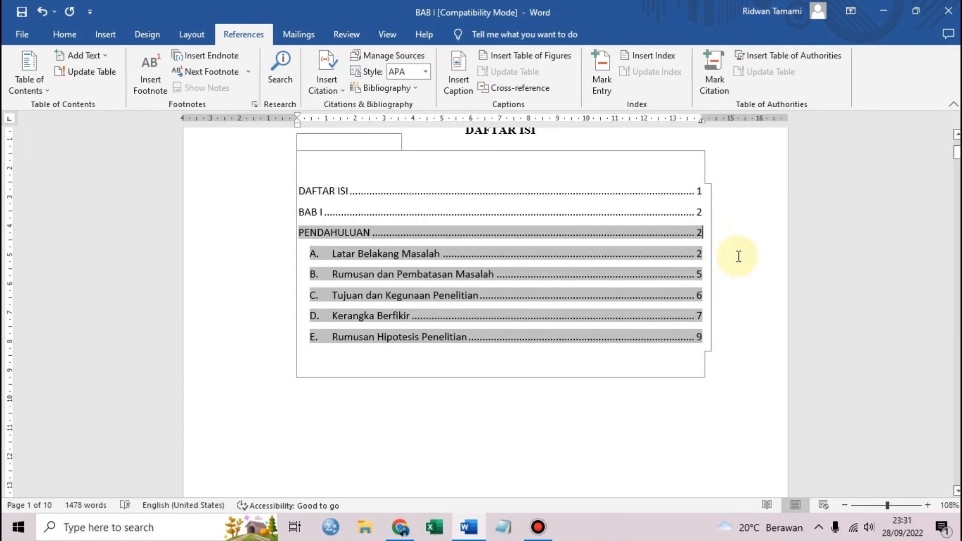
left_click(500, 288)
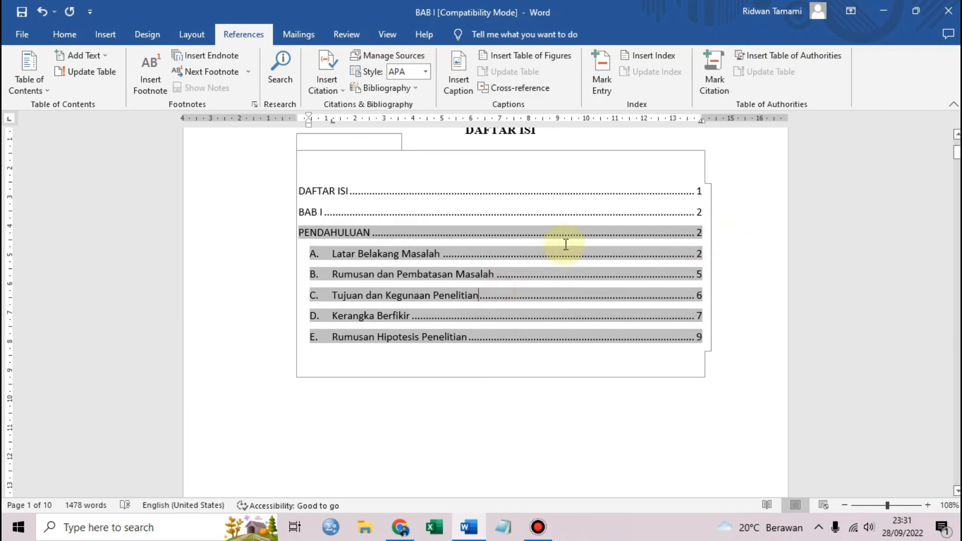
left_click(738, 241)
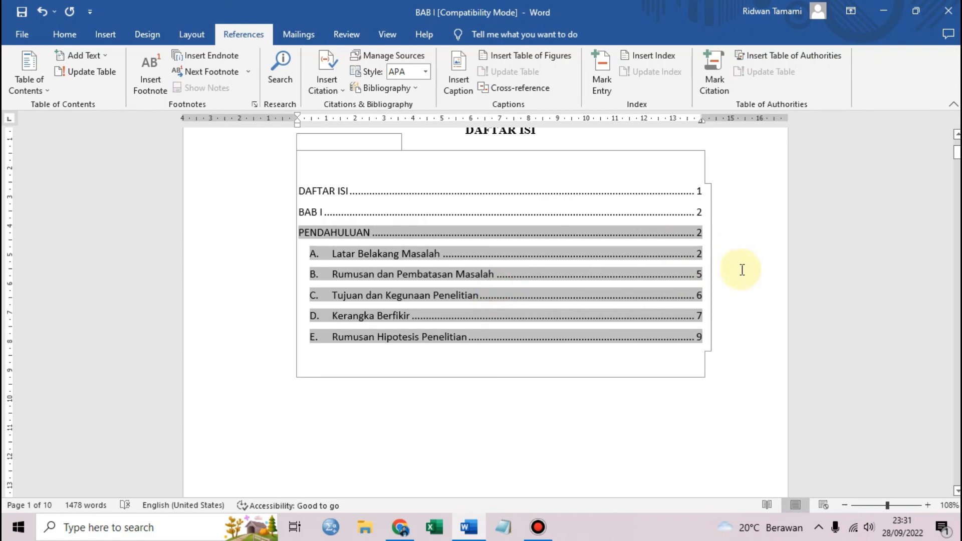
left_click(600, 423)
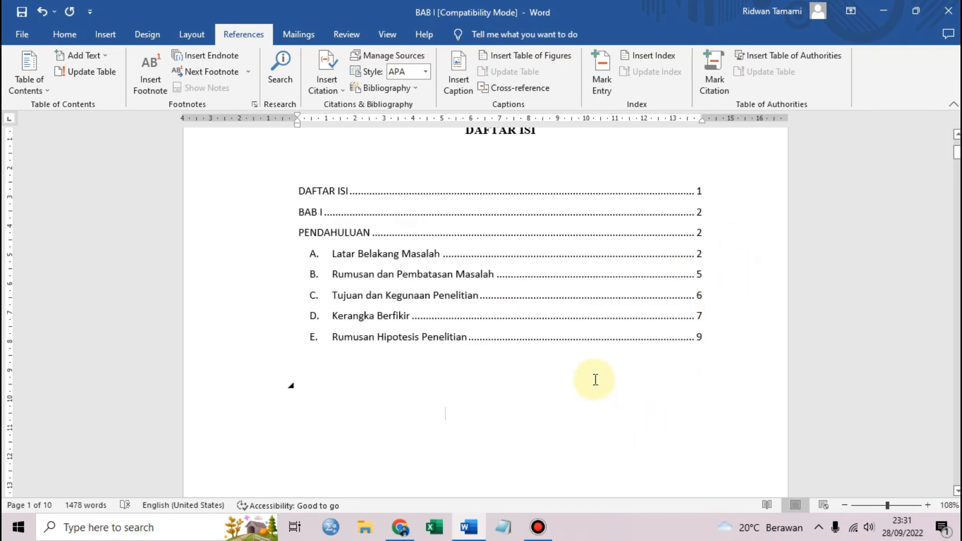
key("ctrl+Return")
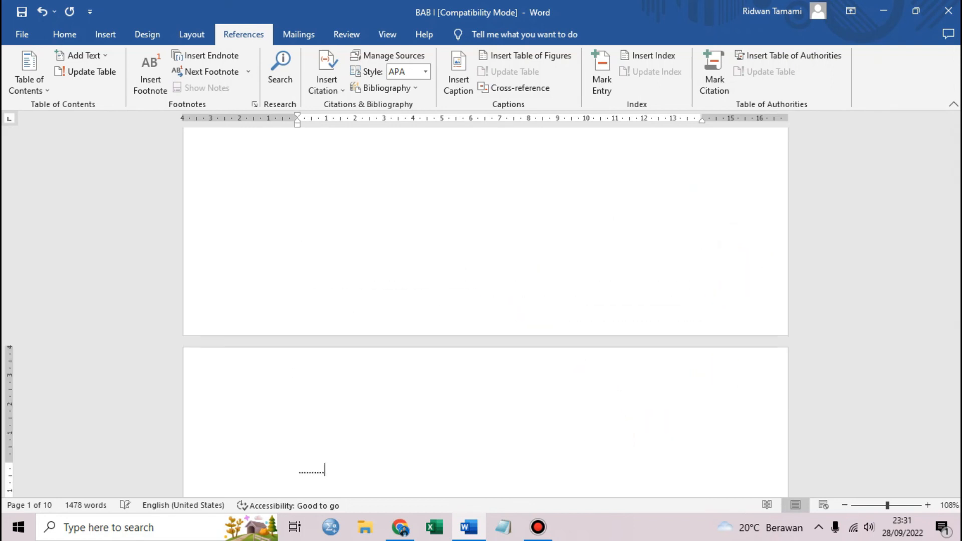
key("BackSpace")
key("BackSpace")
key("BackSpace")
key("BackSpace")
key("BackSpace")
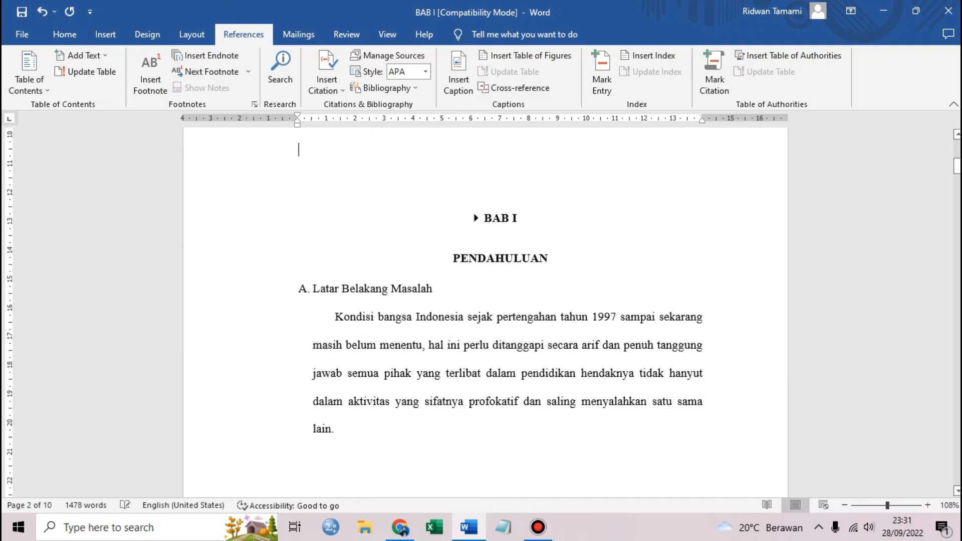
scroll(698, 351, "up", 8)
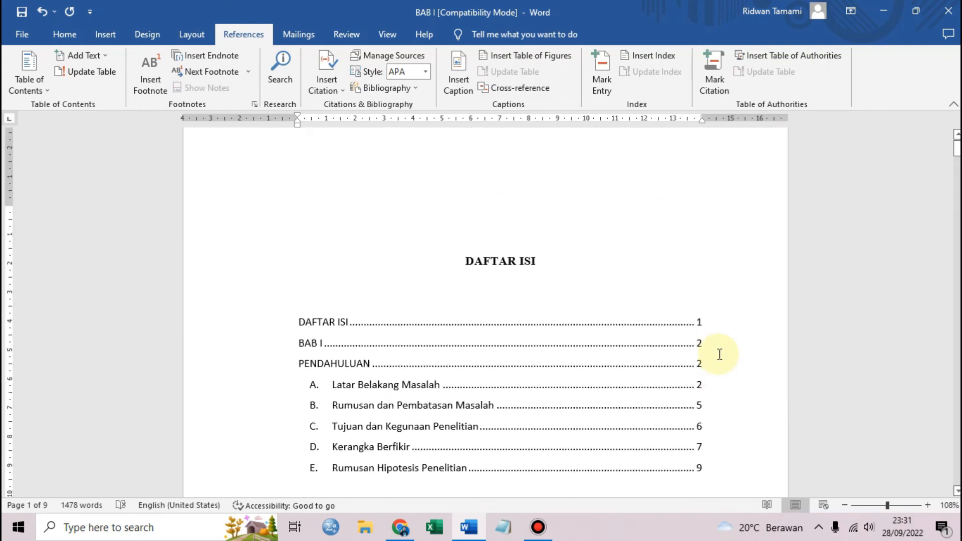
scroll(719, 354, "down", 3)
scroll(719, 354, "up", 1)
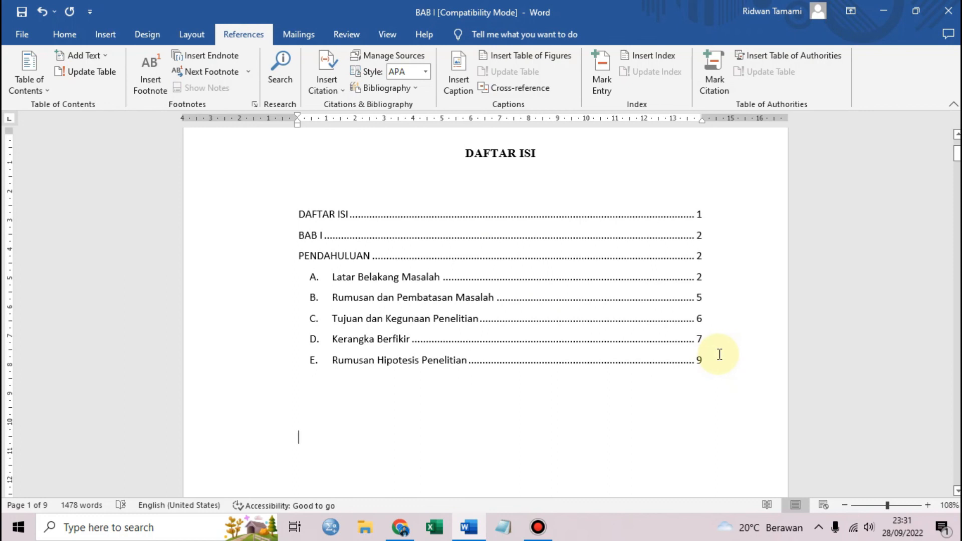